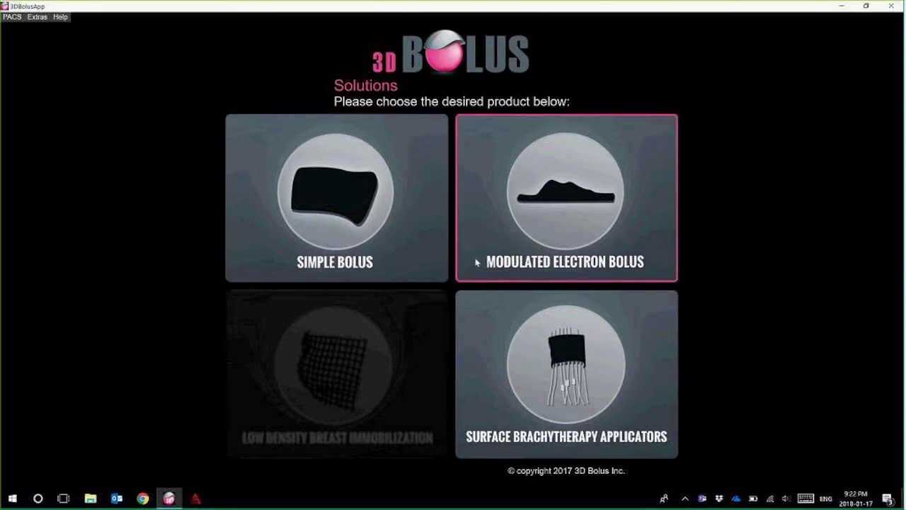
- Open the Surface Brachytherapy Applicators product and load the patient data from the Brachy_Head folder
{"action": "left_click", "coordinate": [495, 339]}
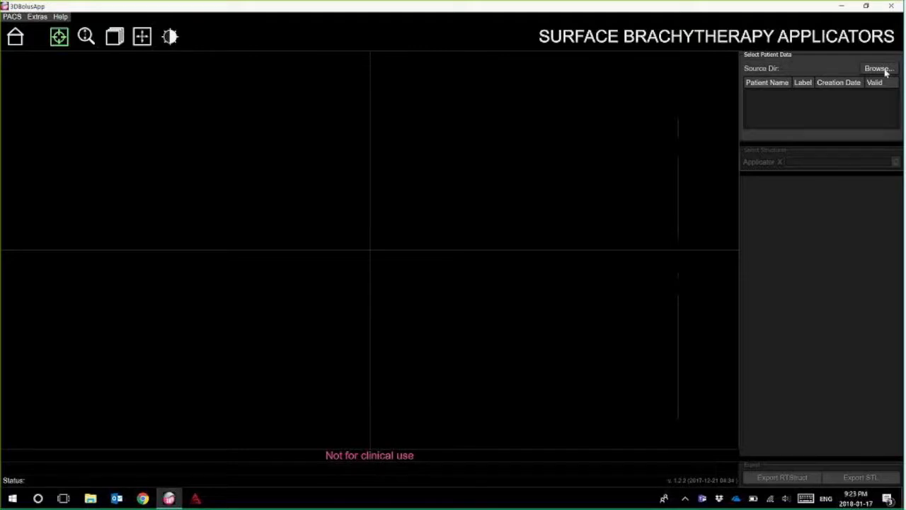
{"action": "left_click", "coordinate": [878, 68]}
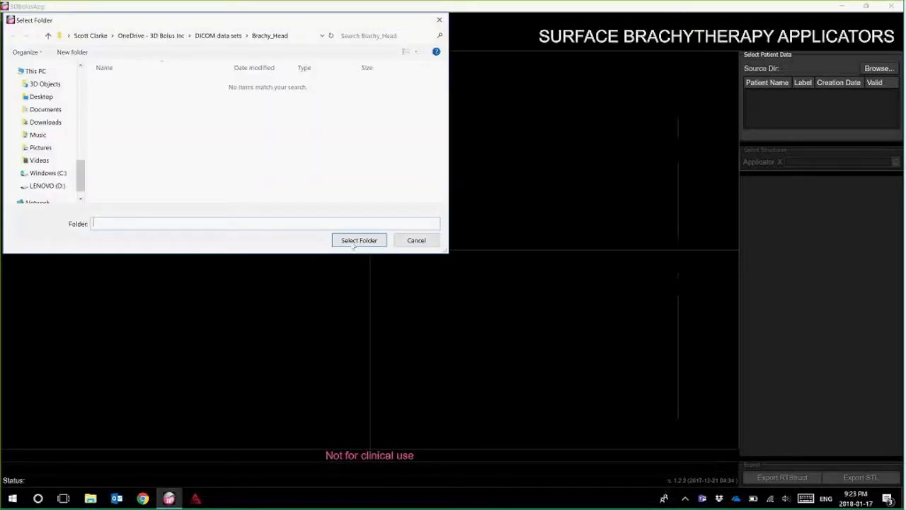
{"action": "left_click", "coordinate": [351, 240]}
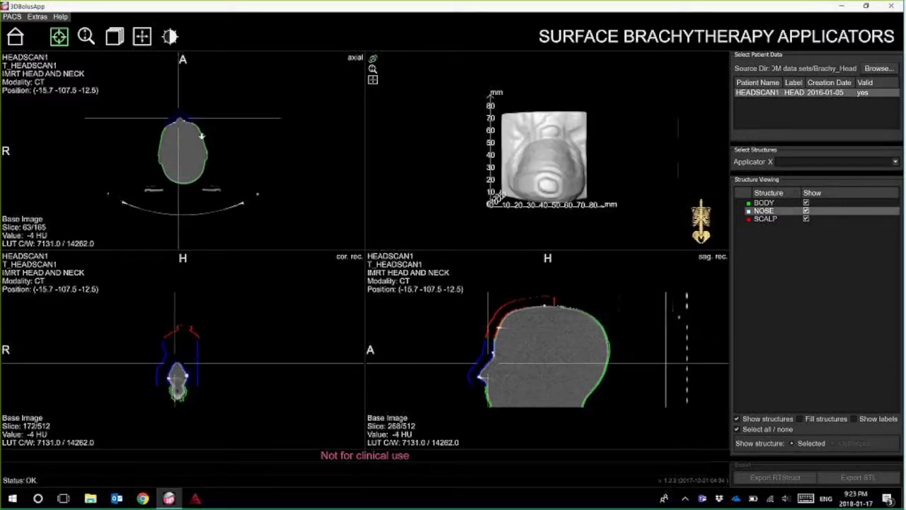
- Examine the NOSE and SCALP structures in the 3D preview and the NOSE contour in the enlarged axial slice
{"action": "scroll", "coordinate": [202, 136], "scroll_direction": "up", "scroll_amount": 3}
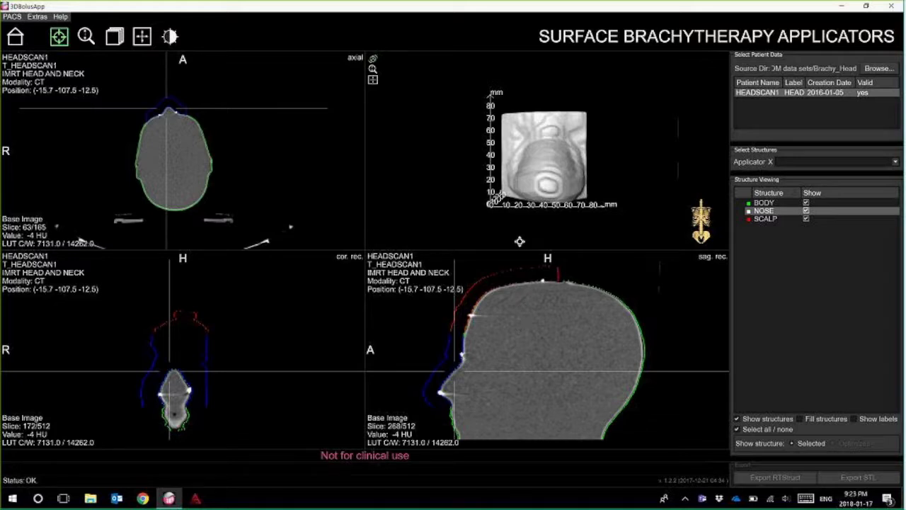
{"action": "left_click_drag", "start_coordinate": [528, 150], "coordinate": [551, 171]}
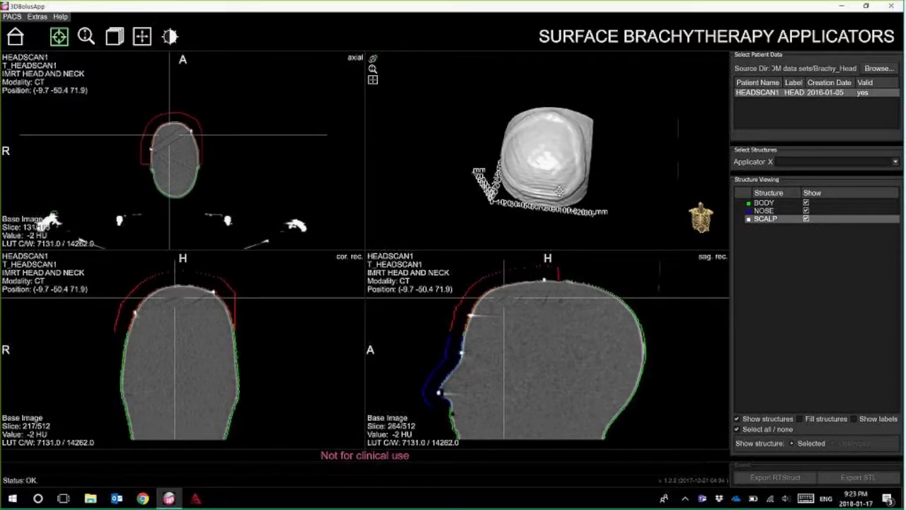
{"action": "left_click_drag", "start_coordinate": [558, 174], "coordinate": [612, 167]}
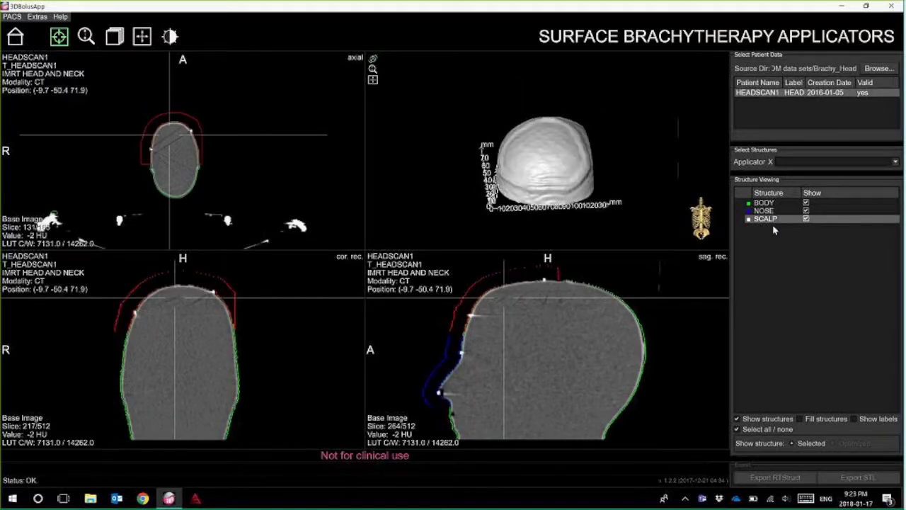
{"action": "left_click", "coordinate": [764, 211]}
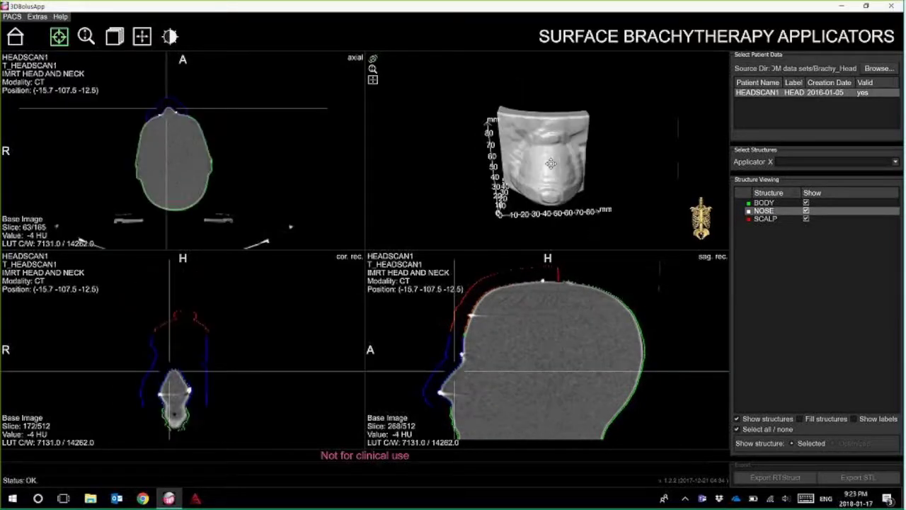
{"action": "left_click_drag", "start_coordinate": [549, 198], "coordinate": [515, 158]}
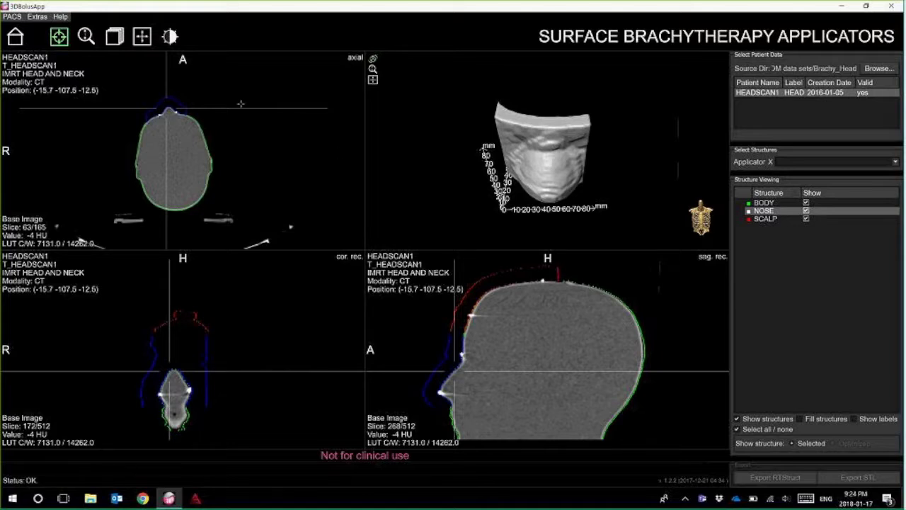
{"action": "double_click", "coordinate": [187, 125]}
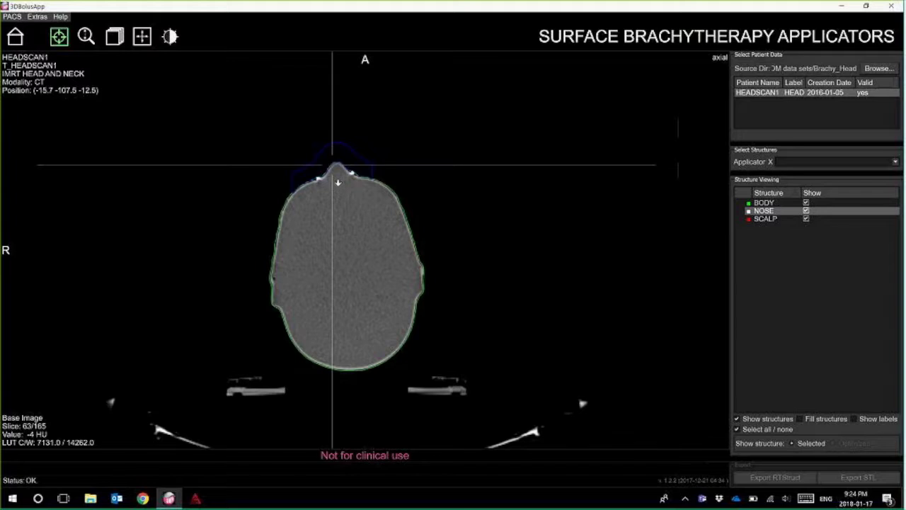
{"action": "scroll", "coordinate": [337, 183], "scroll_direction": "up", "scroll_amount": 5}
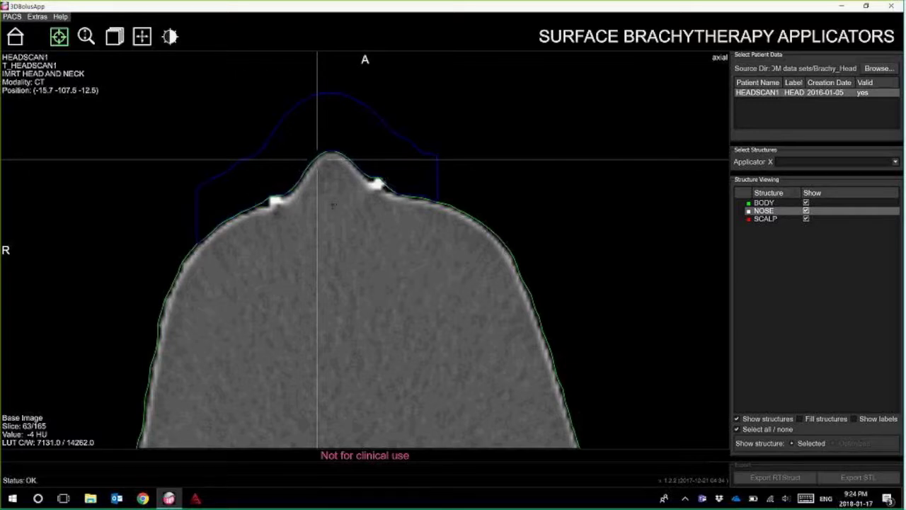
{"action": "double_click", "coordinate": [334, 205]}
{"action": "left_click_drag", "start_coordinate": [538, 181], "coordinate": [526, 159]}
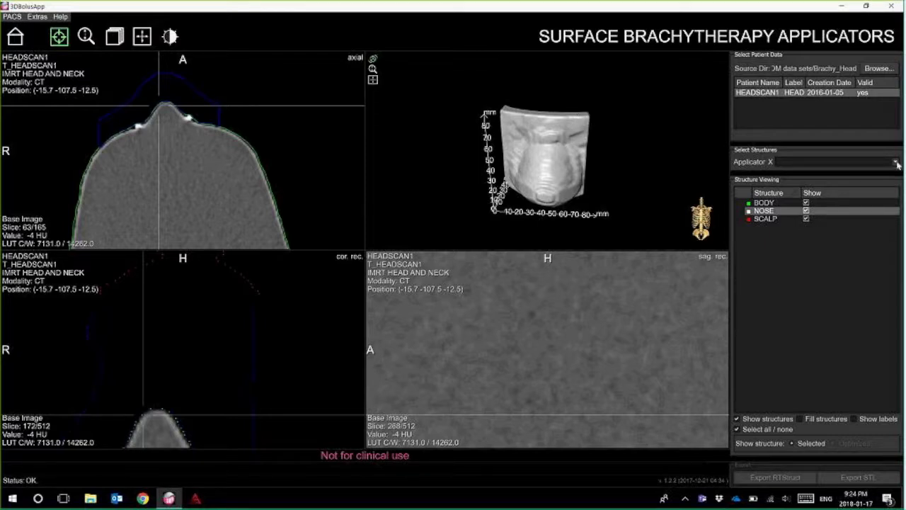
- Choose NOSE as the applicator structure and shift the trajectory plane slightly along the applicator's inner surface
{"action": "left_click", "coordinate": [897, 164]}
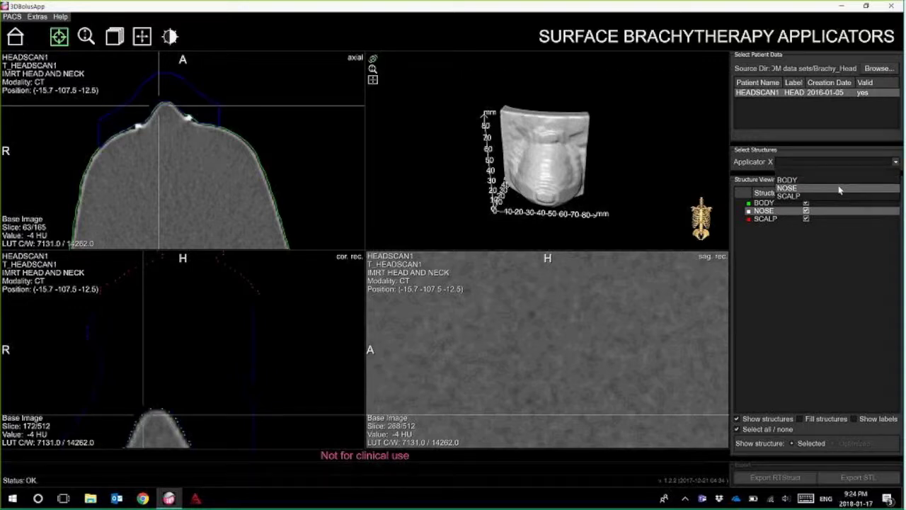
{"action": "left_click", "coordinate": [839, 189]}
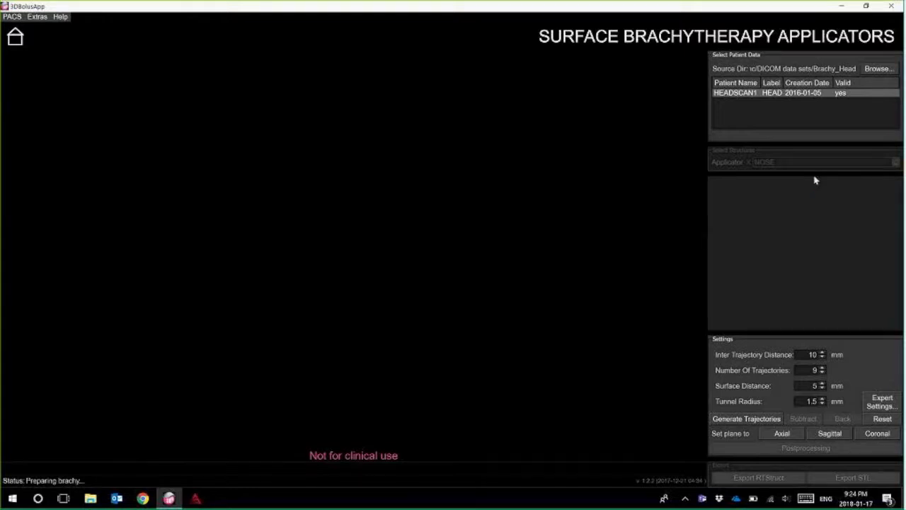
{"action": "left_click_drag", "start_coordinate": [586, 230], "coordinate": [502, 324]}
{"action": "left_click_drag", "start_coordinate": [340, 409], "coordinate": [551, 206]}
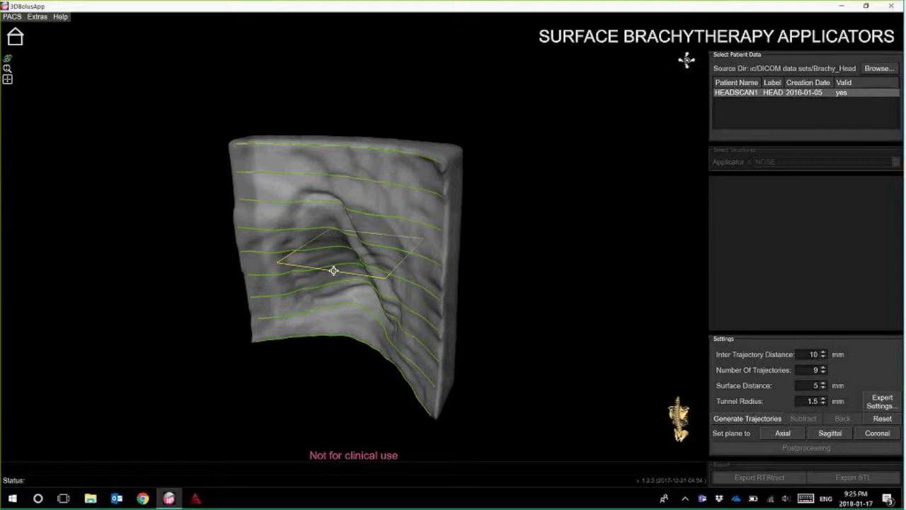
{"action": "mouse_move", "coordinate": [336, 257]}
{"action": "left_mouse_down"}
{"action": "mouse_move", "coordinate": [339, 219]}
{"action": "mouse_move", "coordinate": [337, 270]}
{"action": "mouse_move", "coordinate": [337, 259]}
{"action": "left_mouse_up"}
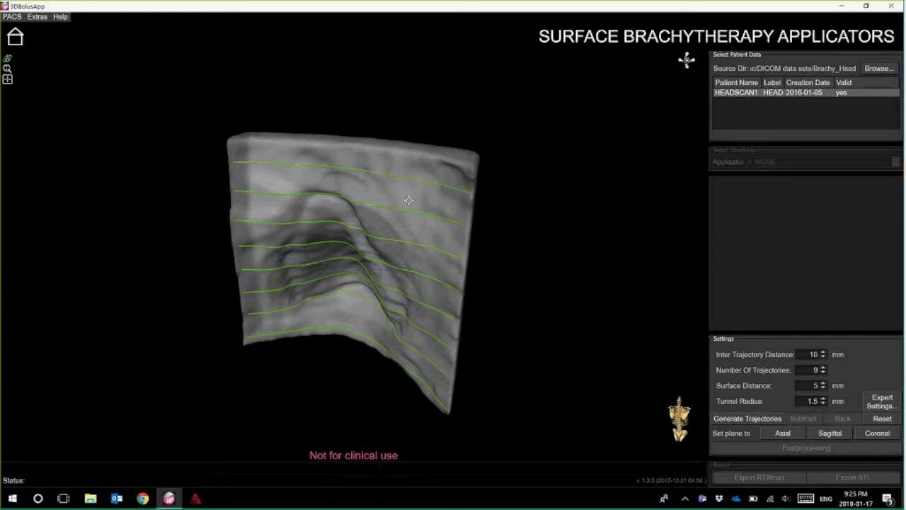
- Try inter trajectory distances of 7 mm and 12 mm on the nose applicator, and return the distance to 10 mm
{"action": "left_click", "coordinate": [823, 358]}
{"action": "left_click", "coordinate": [823, 359]}
{"action": "left_click", "coordinate": [824, 359]}
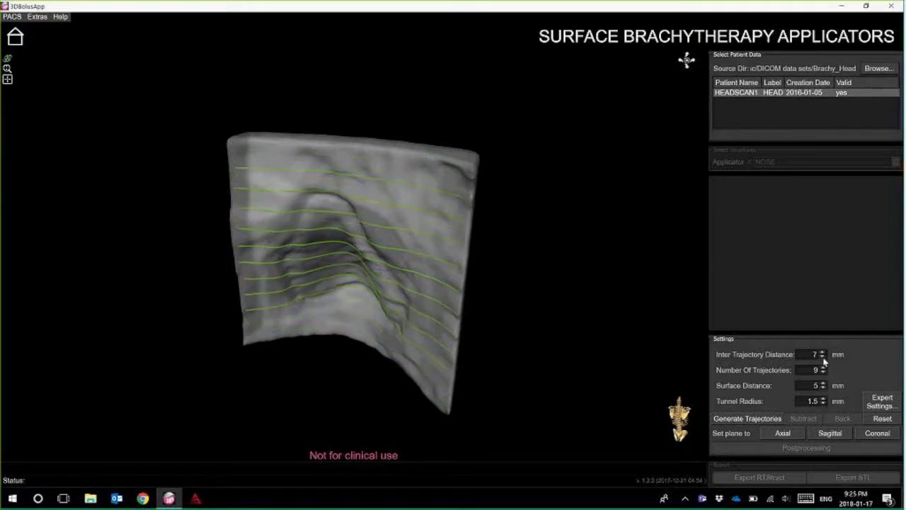
{"action": "left_click", "coordinate": [823, 353]}
{"action": "left_click", "coordinate": [823, 353]}
{"action": "left_click", "coordinate": [823, 352]}
{"action": "left_click", "coordinate": [824, 353]}
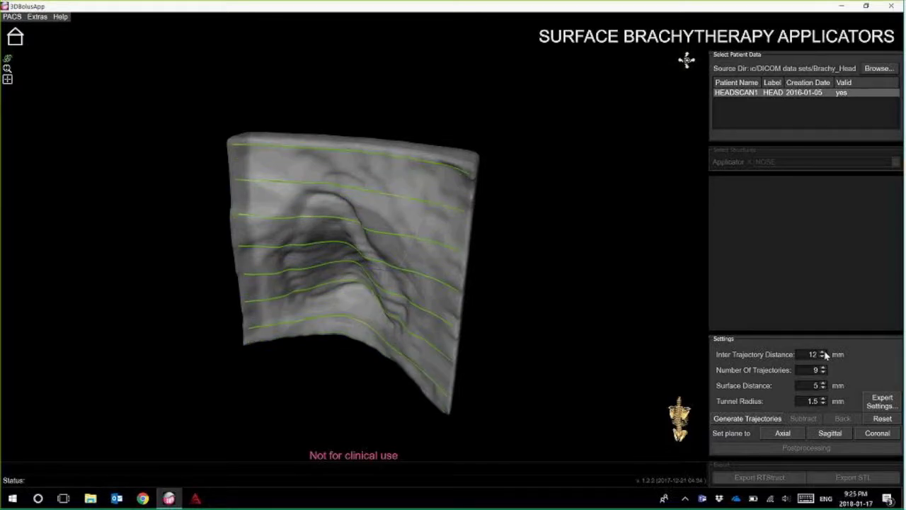
{"action": "left_click", "coordinate": [821, 357]}
{"action": "left_click", "coordinate": [821, 357]}
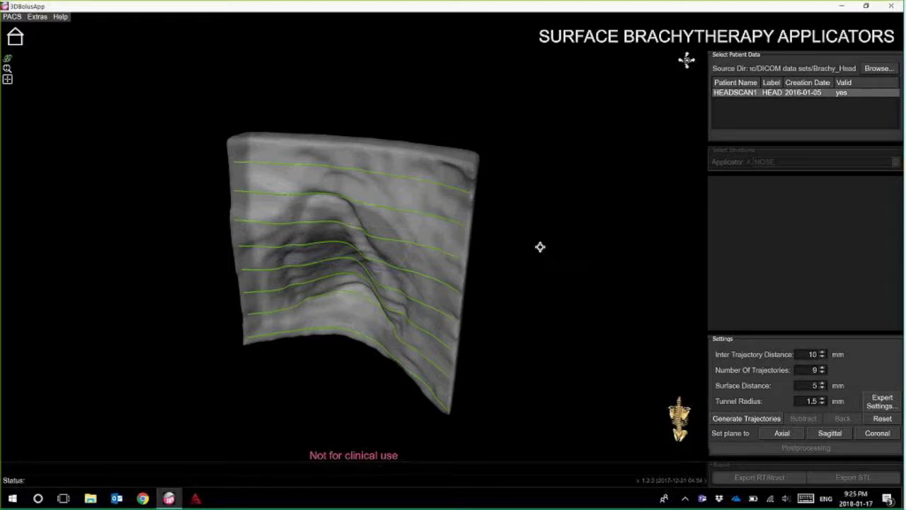
- Set the number of trajectories on the nose applicator to 6
{"action": "left_click_drag", "start_coordinate": [549, 284], "coordinate": [630, 313]}
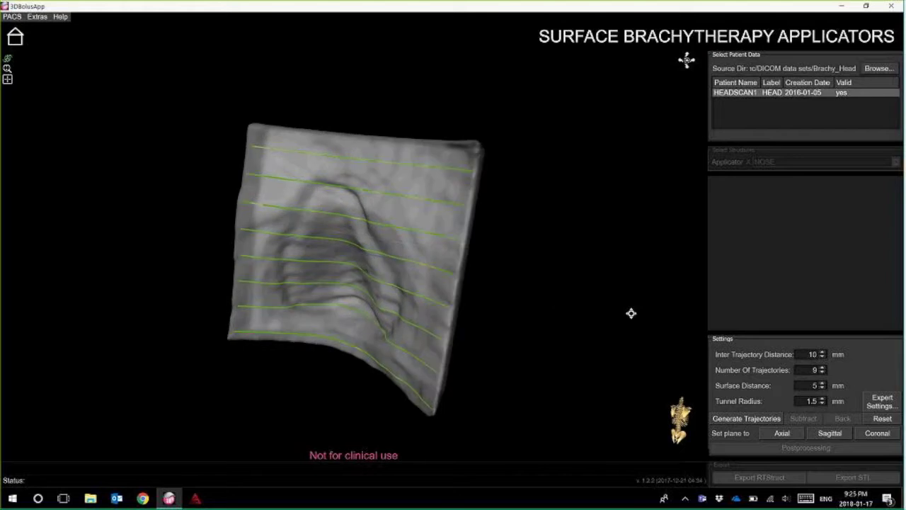
{"action": "left_click", "coordinate": [822, 372]}
{"action": "left_click", "coordinate": [823, 373]}
{"action": "left_click", "coordinate": [822, 373]}
{"action": "left_click", "coordinate": [822, 372]}
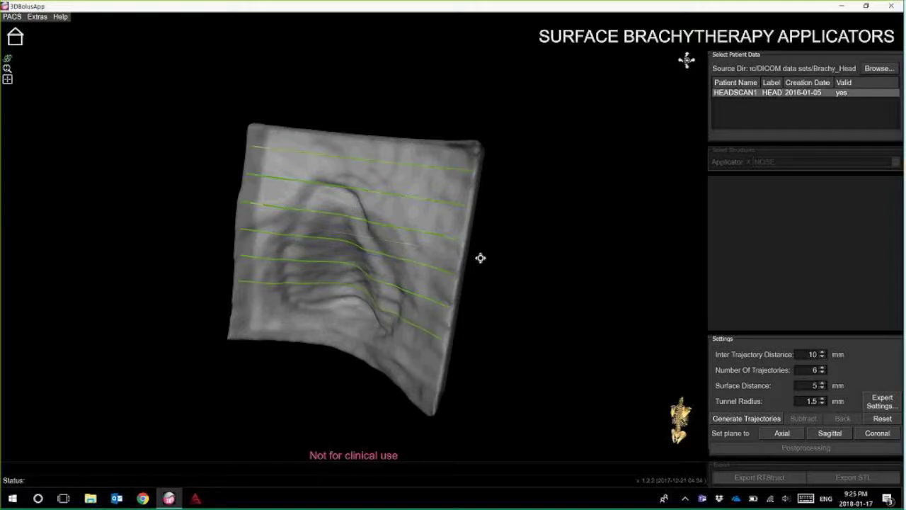
{"action": "left_click_drag", "start_coordinate": [535, 246], "coordinate": [577, 248]}
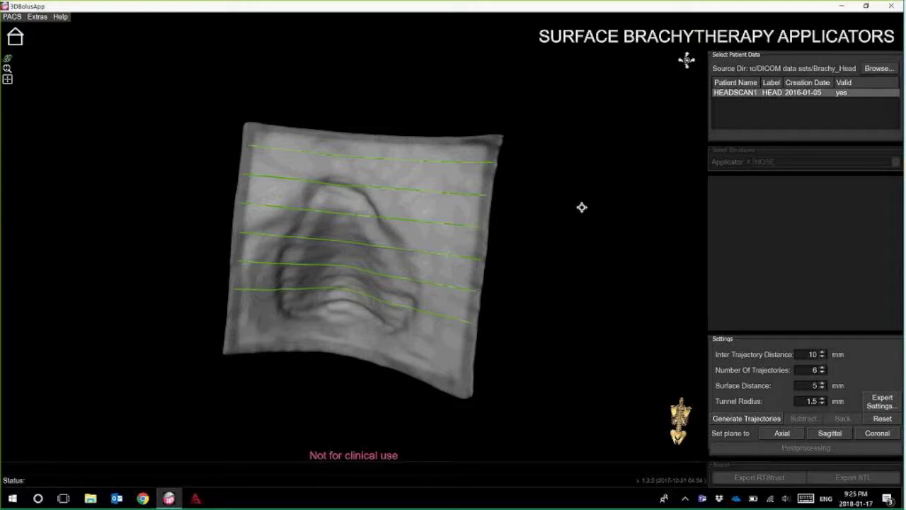
{"action": "left_click_drag", "start_coordinate": [581, 207], "coordinate": [551, 210]}
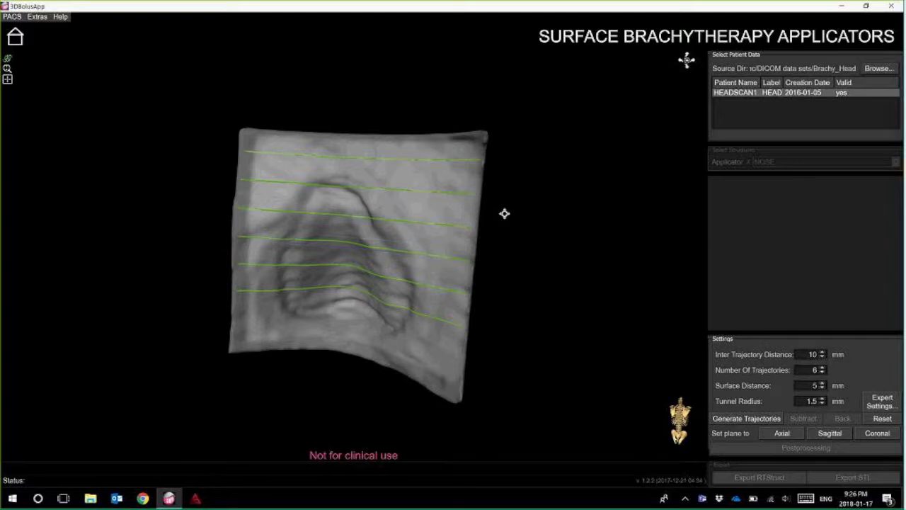
{"action": "left_click_drag", "start_coordinate": [504, 213], "coordinate": [508, 241]}
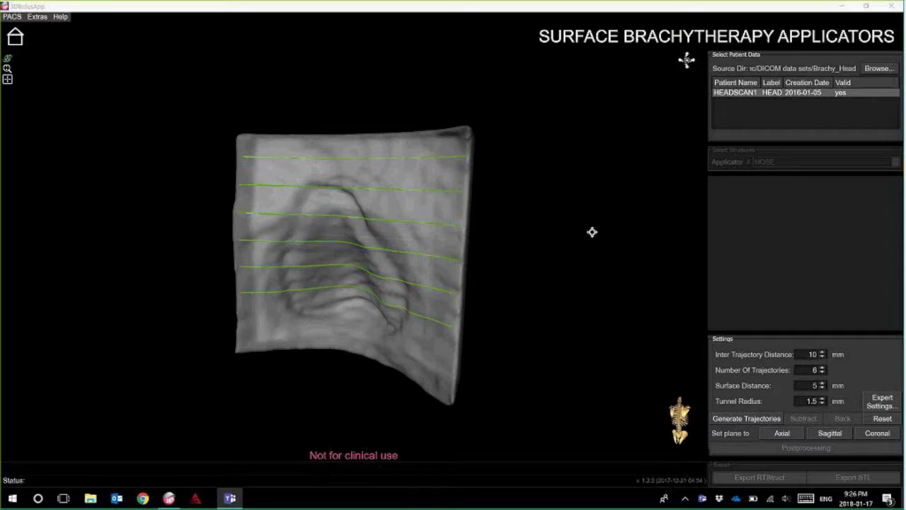
- Try tilting the trajectory plane and orienting it to sagittal and coronal, and return it to axial
{"action": "left_click_drag", "start_coordinate": [546, 257], "coordinate": [412, 213]}
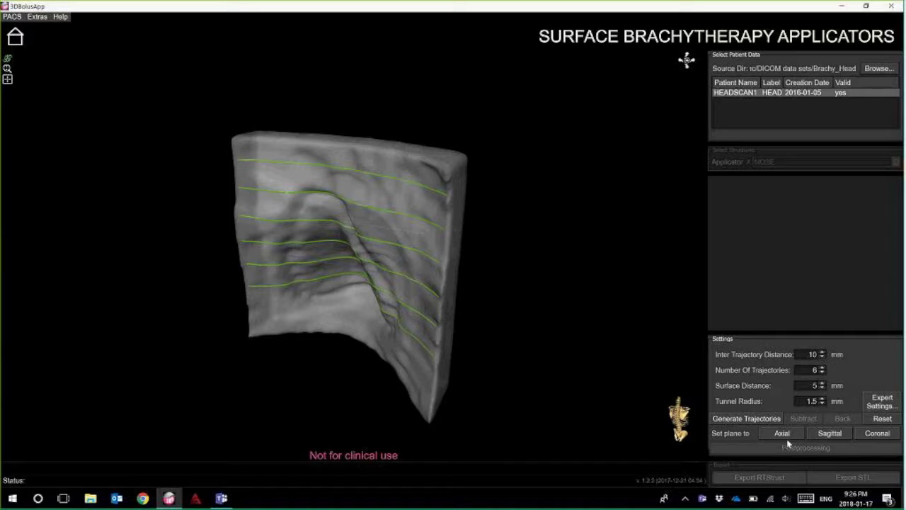
{"action": "left_click", "coordinate": [339, 263]}
{"action": "left_click_drag", "start_coordinate": [338, 264], "coordinate": [284, 251]}
{"action": "left_click", "coordinate": [822, 435]}
{"action": "mouse_move", "coordinate": [467, 291]}
{"action": "left_mouse_down"}
{"action": "mouse_move", "coordinate": [575, 270]}
{"action": "mouse_move", "coordinate": [293, 389]}
{"action": "mouse_move", "coordinate": [262, 353]}
{"action": "mouse_move", "coordinate": [558, 276]}
{"action": "left_mouse_up"}
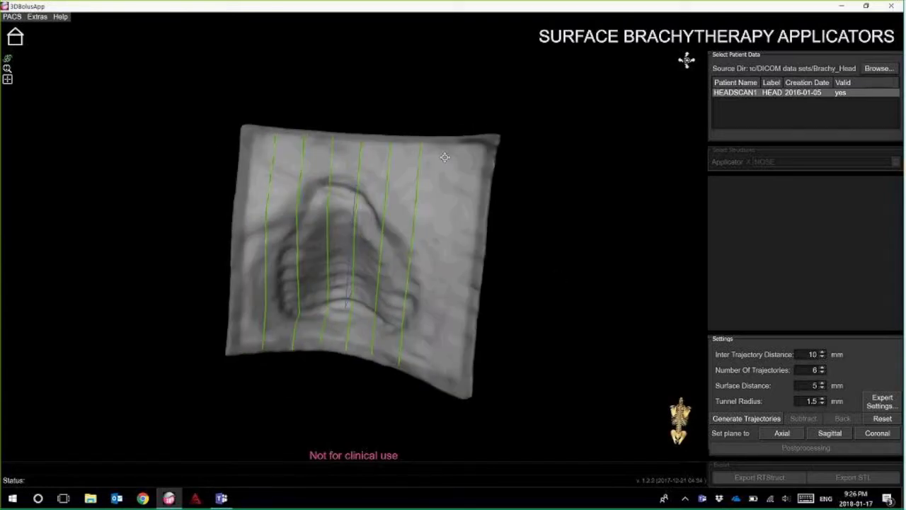
{"action": "left_click_drag", "start_coordinate": [560, 151], "coordinate": [553, 205]}
{"action": "left_click", "coordinate": [879, 436]}
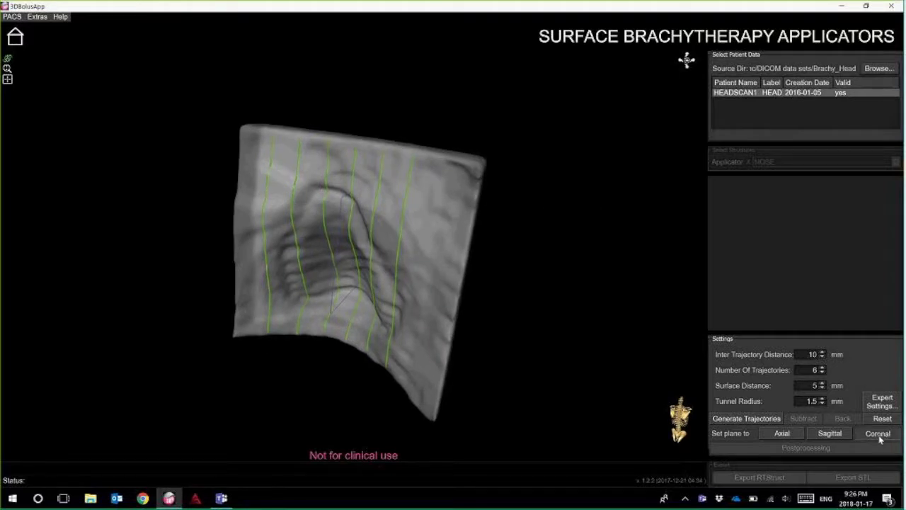
{"action": "left_click_drag", "start_coordinate": [556, 198], "coordinate": [396, 263]}
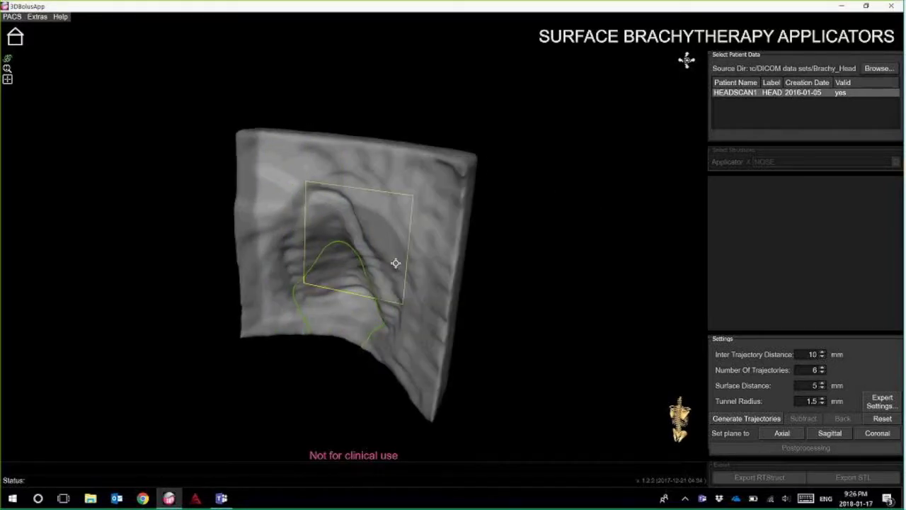
{"action": "left_click", "coordinate": [831, 434]}
{"action": "left_click", "coordinate": [781, 434]}
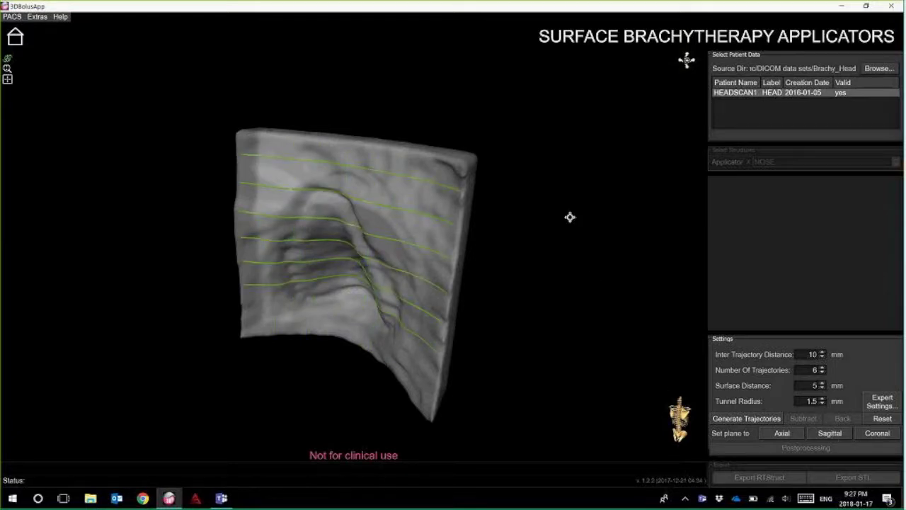
- Set the tunnel radius of the nose applicator's trajectories to 2 mm
{"action": "left_click_drag", "start_coordinate": [549, 200], "coordinate": [603, 184]}
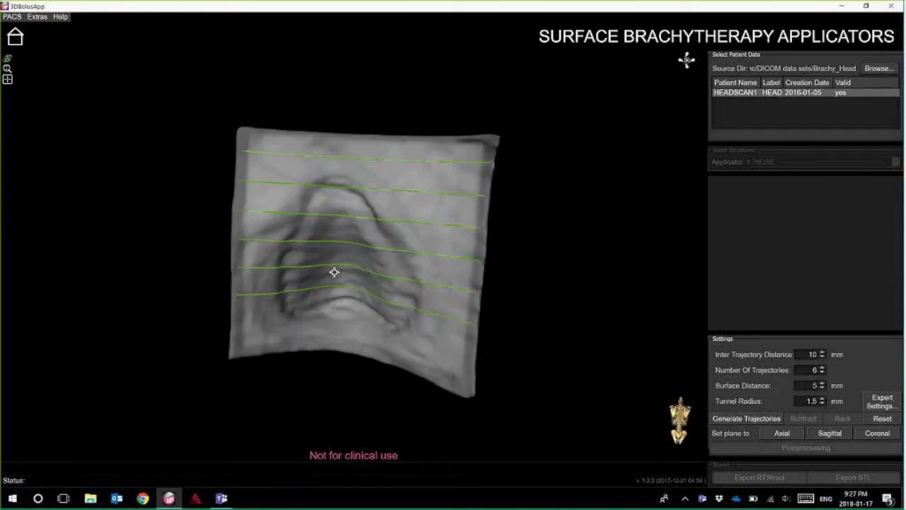
{"action": "left_click_drag", "start_coordinate": [627, 208], "coordinate": [661, 335]}
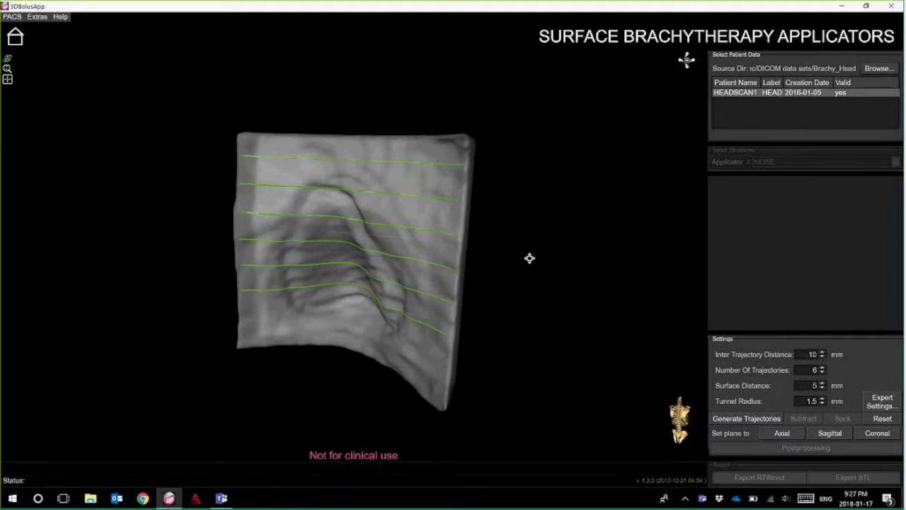
{"action": "left_click_drag", "start_coordinate": [530, 257], "coordinate": [460, 259]}
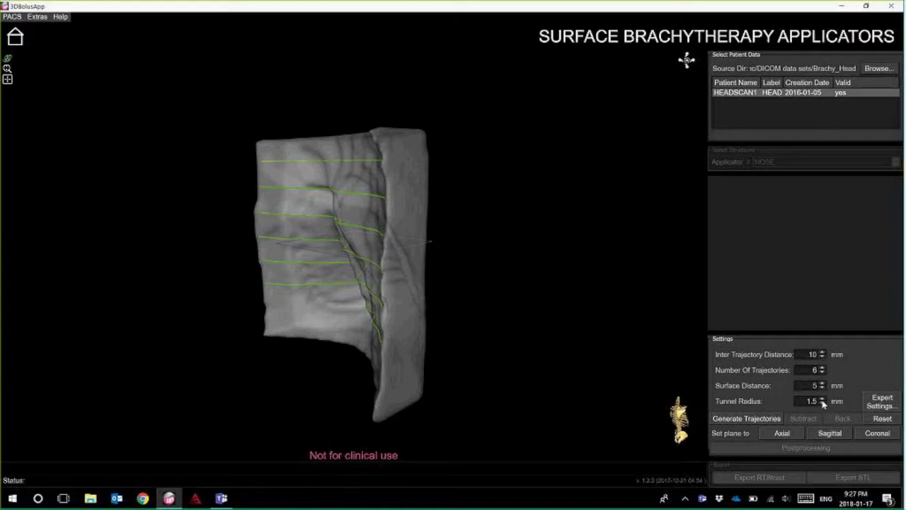
{"action": "left_click_drag", "start_coordinate": [495, 307], "coordinate": [526, 259]}
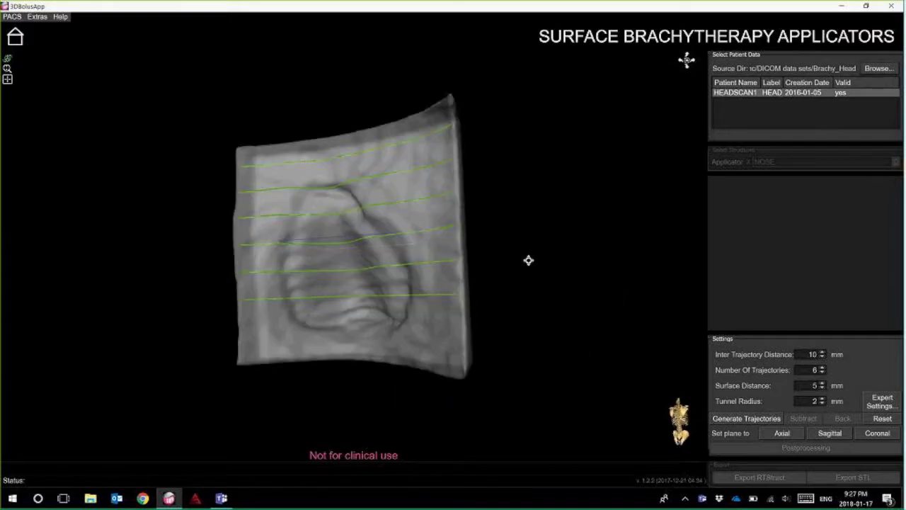
- Generate the six axial trajectories through the nose applicator and inspect their paths from the side
{"action": "left_click_drag", "start_coordinate": [580, 293], "coordinate": [623, 332]}
{"action": "left_click", "coordinate": [761, 422]}
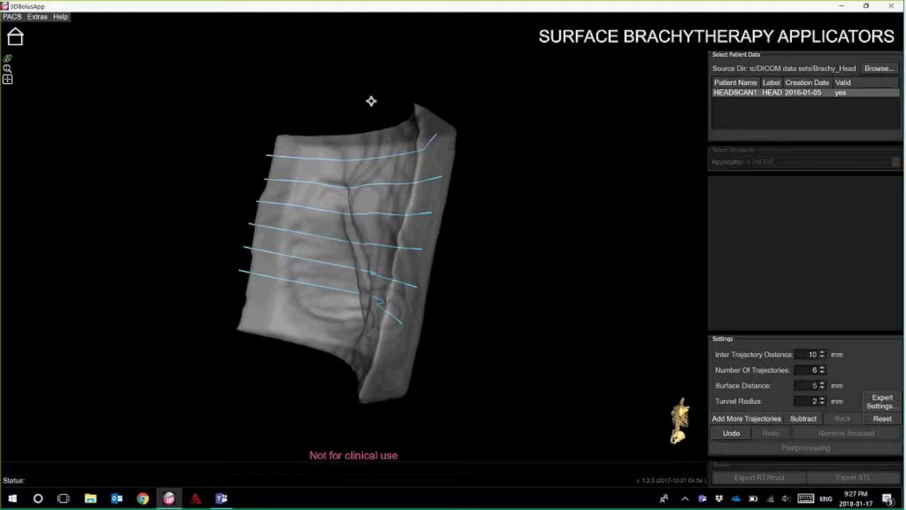
{"action": "left_click_drag", "start_coordinate": [371, 100], "coordinate": [324, 162]}
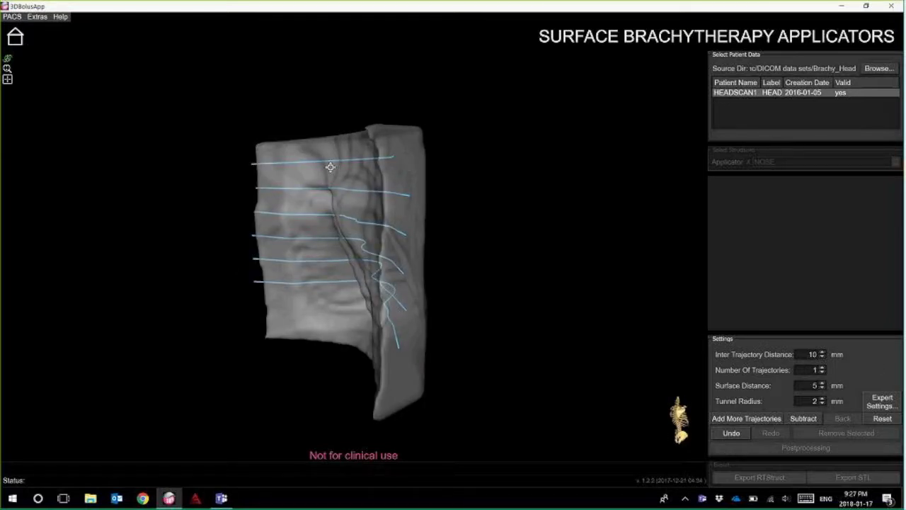
{"action": "left_click_drag", "start_coordinate": [465, 199], "coordinate": [370, 209]}
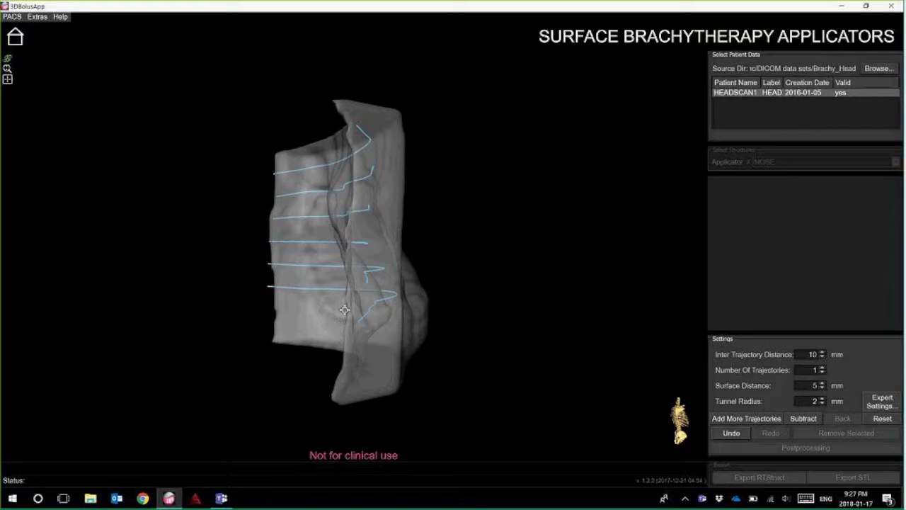
- Generate one additional axial trajectory through the nose applicator, just below the lowest existing one
{"action": "left_click_drag", "start_coordinate": [343, 239], "coordinate": [433, 310]}
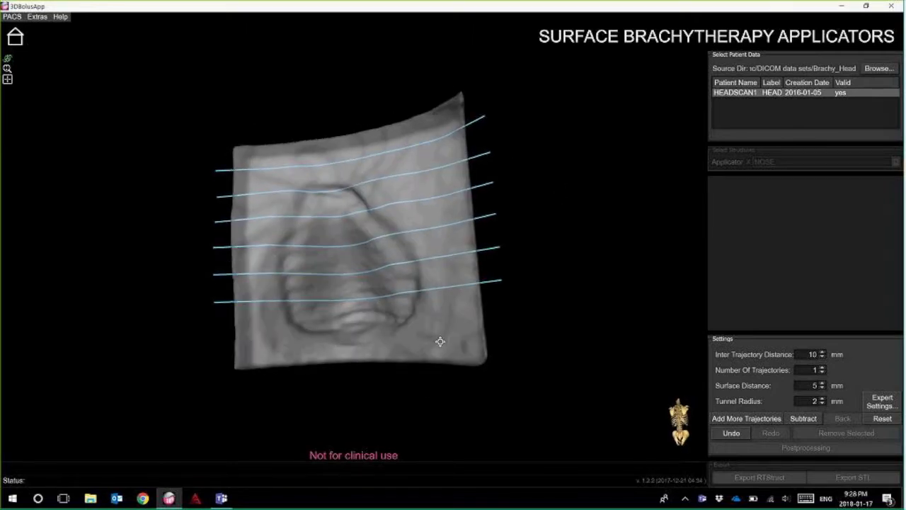
{"action": "left_click_drag", "start_coordinate": [418, 333], "coordinate": [290, 330]}
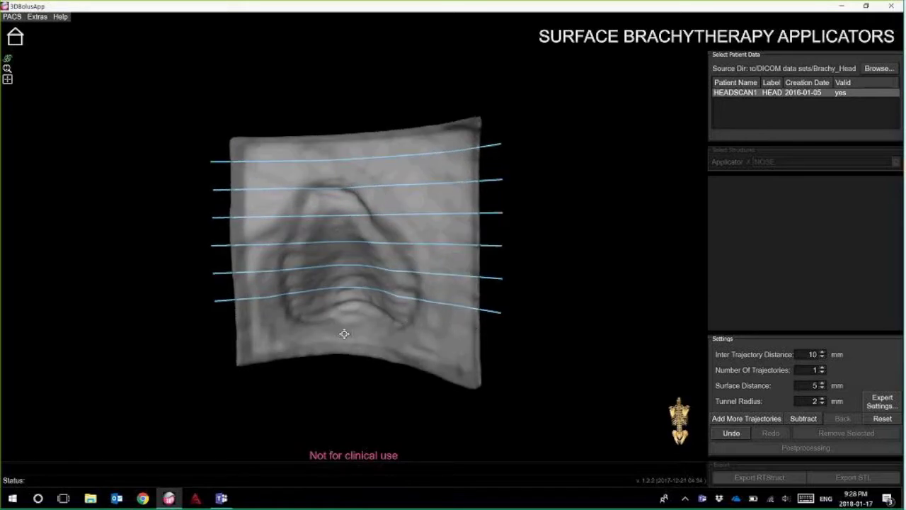
{"action": "left_click", "coordinate": [743, 419]}
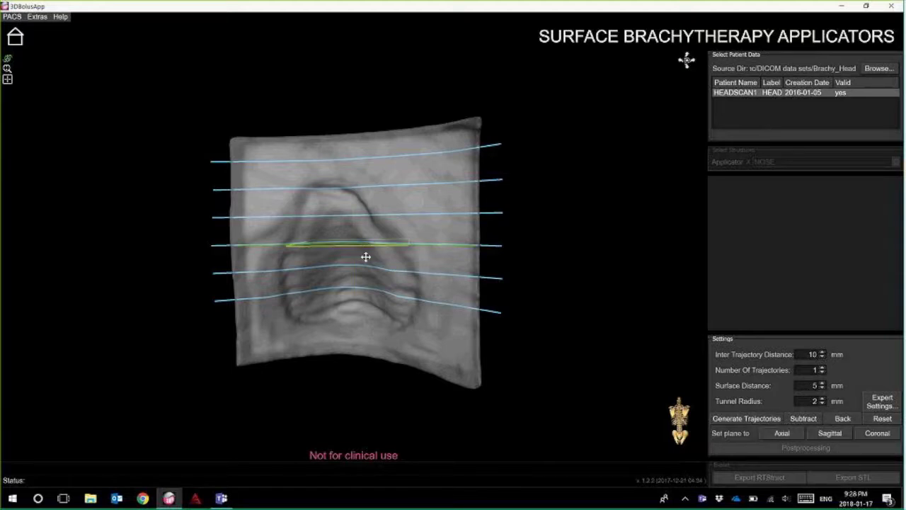
{"action": "left_click", "coordinate": [359, 332]}
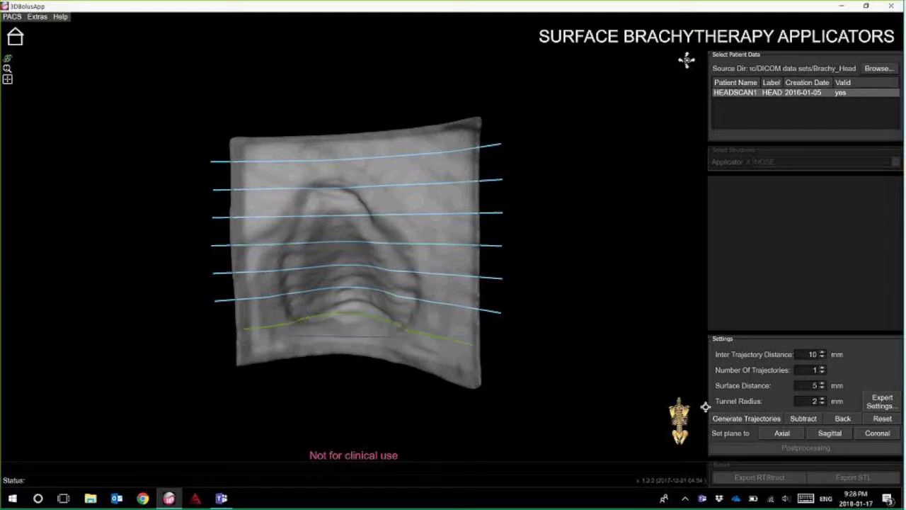
{"action": "left_click", "coordinate": [743, 419]}
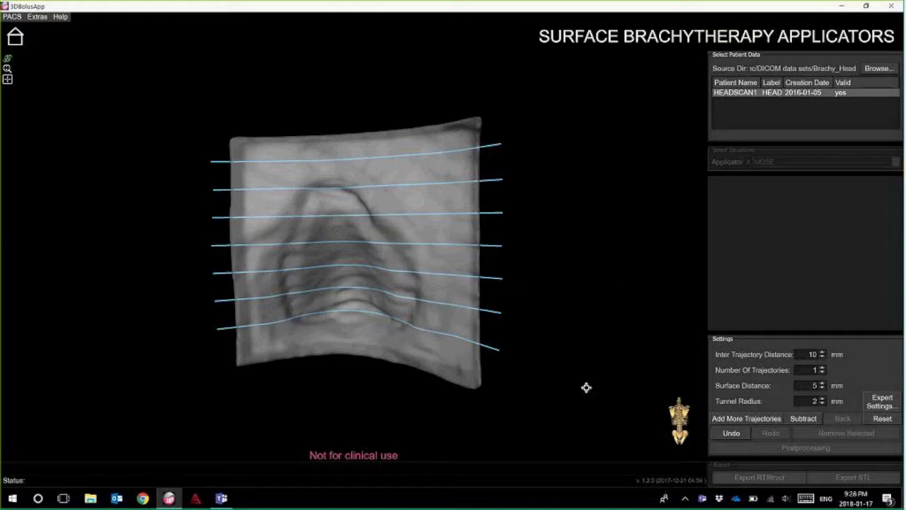
- Generate another single trajectory close to the nose applicator's lower edge
{"action": "left_click_drag", "start_coordinate": [472, 433], "coordinate": [429, 305]}
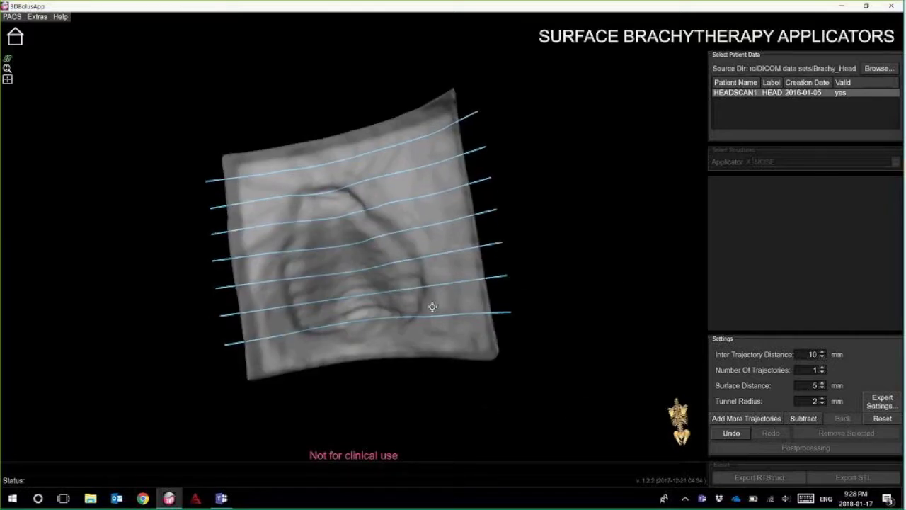
{"action": "left_click_drag", "start_coordinate": [601, 385], "coordinate": [578, 418]}
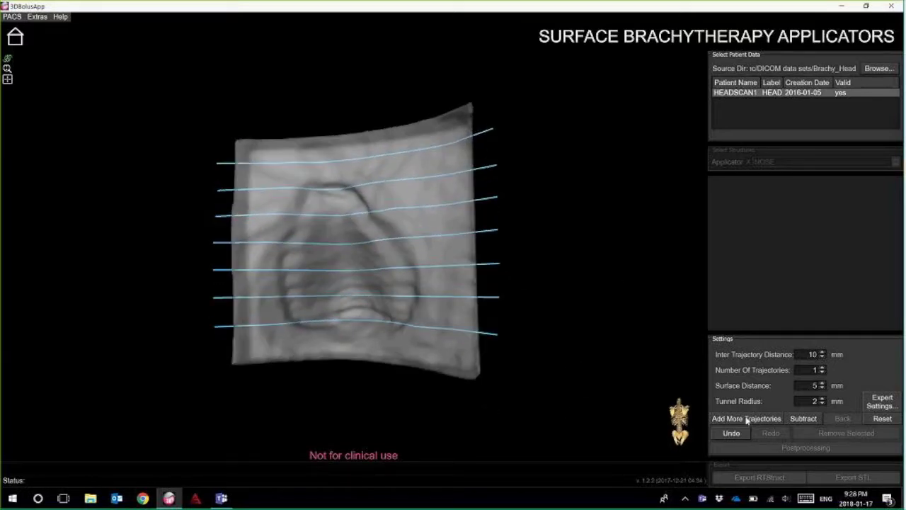
{"action": "left_click", "coordinate": [743, 419]}
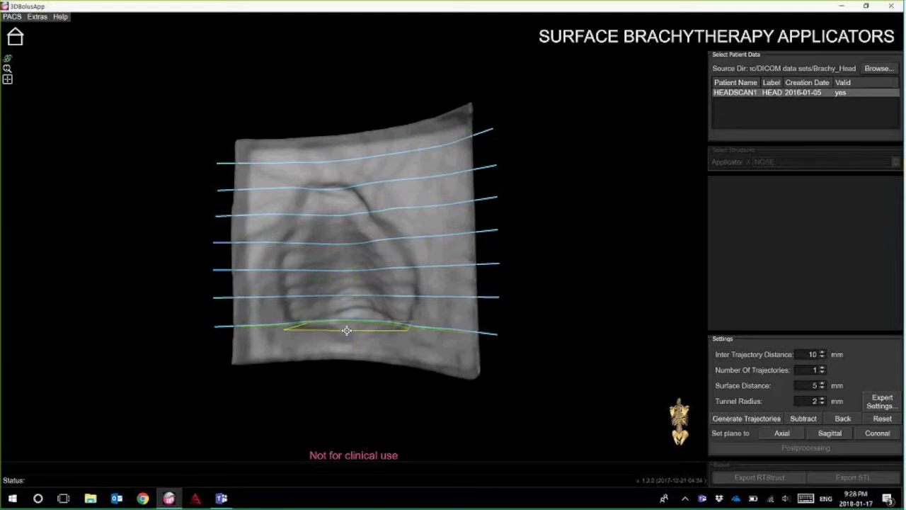
{"action": "left_click_drag", "start_coordinate": [346, 348], "coordinate": [345, 351]}
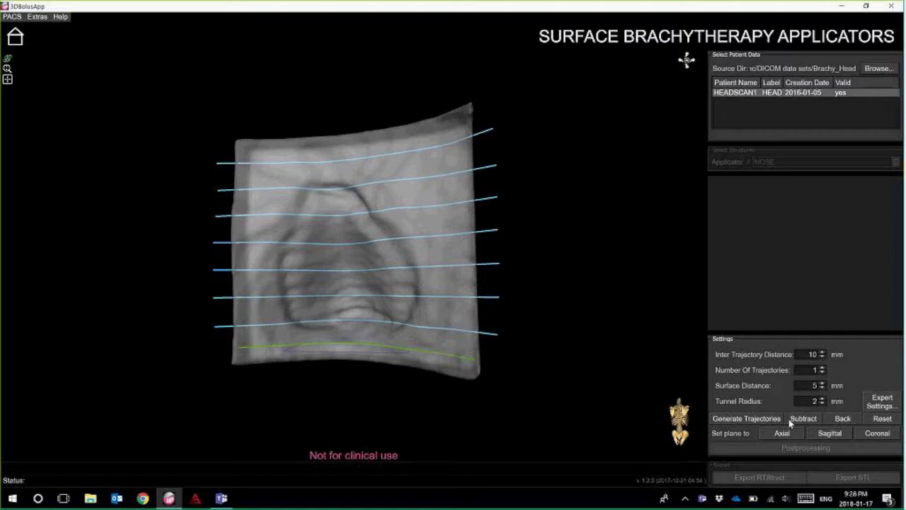
{"action": "left_click", "coordinate": [756, 420]}
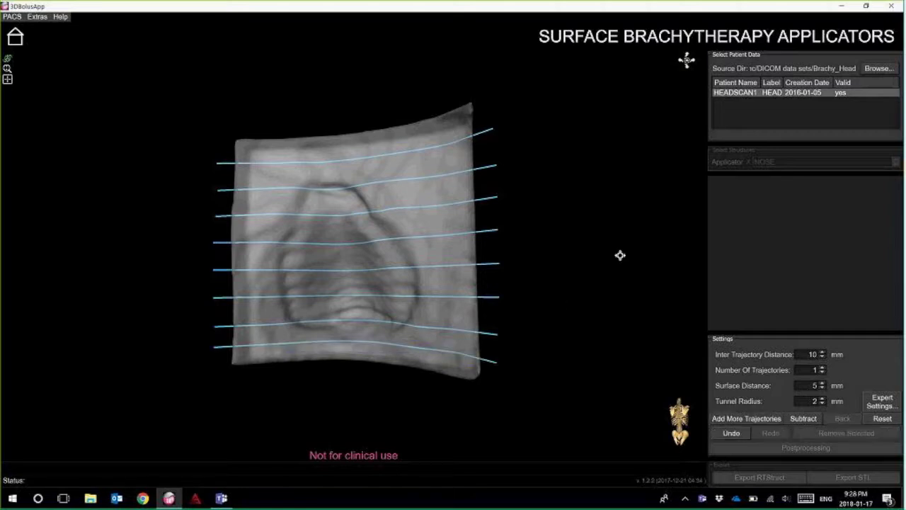
- Try pulling the end point of the topmost trajectory outward from the applicator's side, and undo the move
{"action": "left_click_drag", "start_coordinate": [620, 243], "coordinate": [394, 241]}
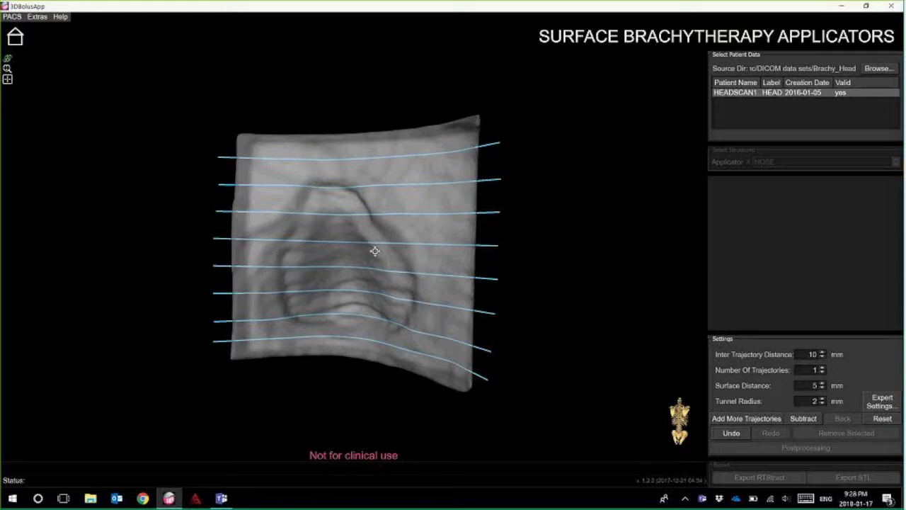
{"action": "left_click_drag", "start_coordinate": [624, 201], "coordinate": [514, 229]}
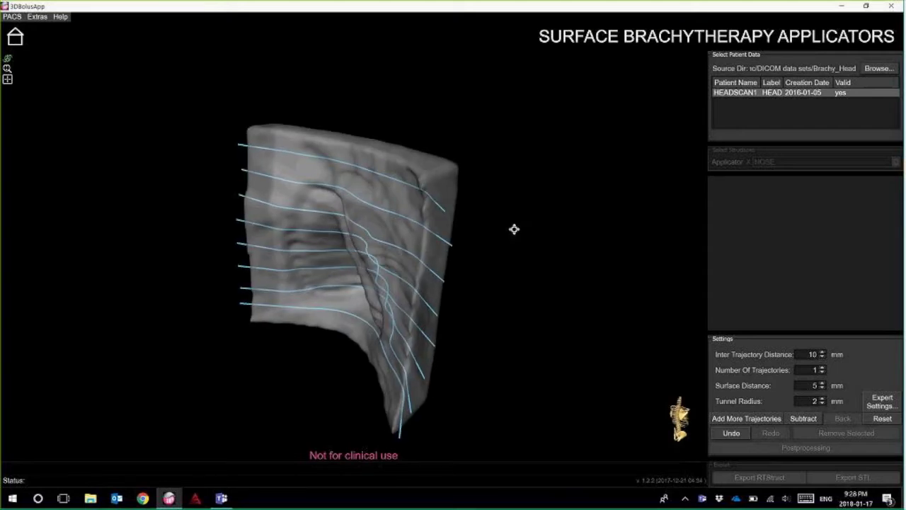
{"action": "left_click_drag", "start_coordinate": [476, 158], "coordinate": [428, 242]}
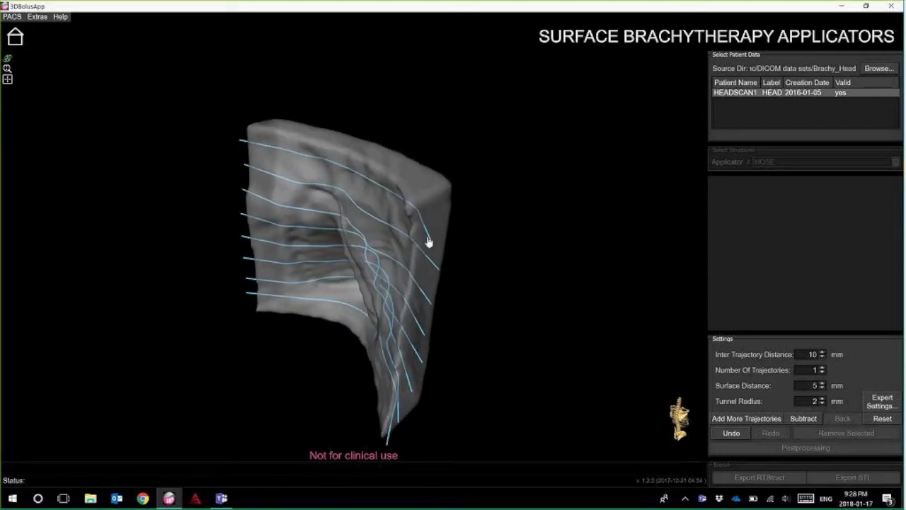
{"action": "left_click", "coordinate": [429, 241]}
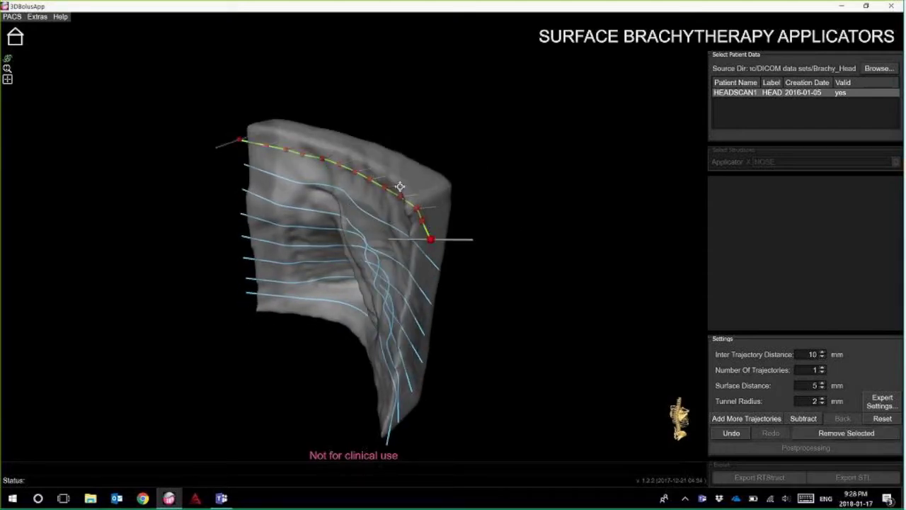
{"action": "left_click_drag", "start_coordinate": [418, 141], "coordinate": [394, 146]}
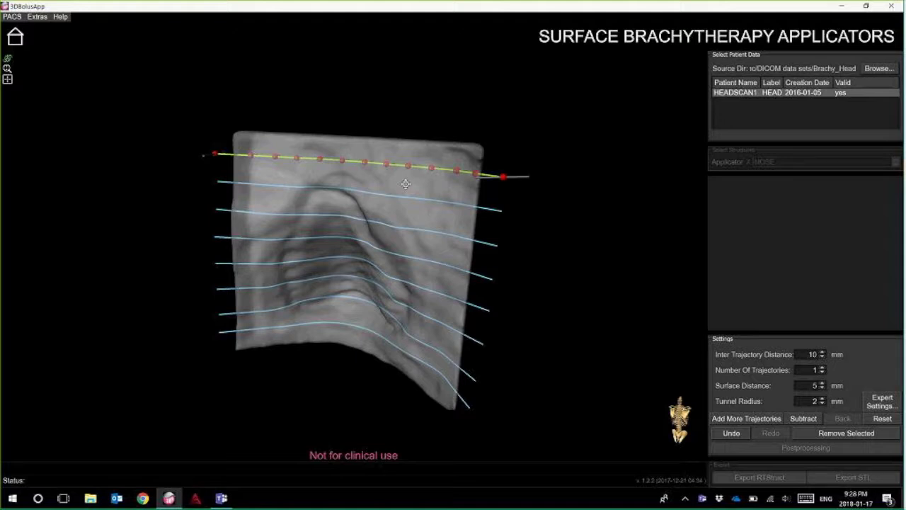
{"action": "left_click_drag", "start_coordinate": [505, 118], "coordinate": [440, 273]}
{"action": "left_click", "coordinate": [436, 267]}
{"action": "left_click_drag", "start_coordinate": [436, 266], "coordinate": [460, 252]}
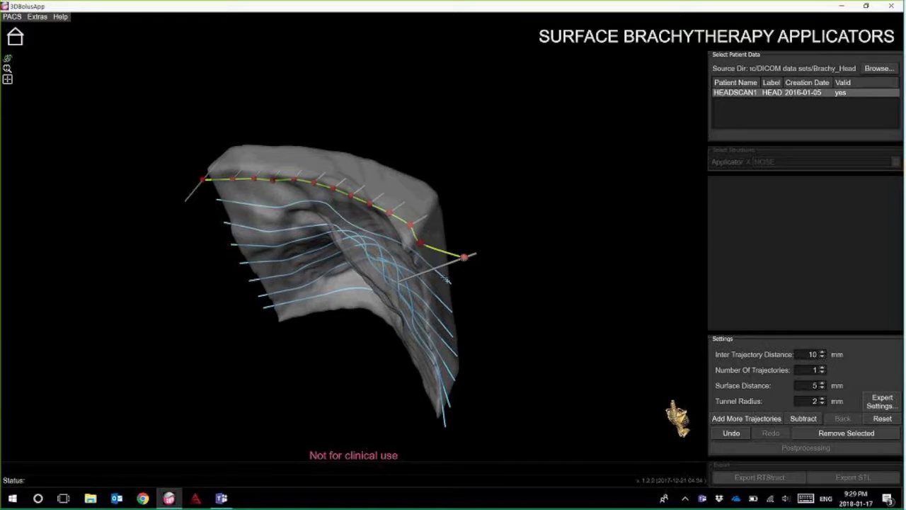
{"action": "key", "text": "ctrl+z"}
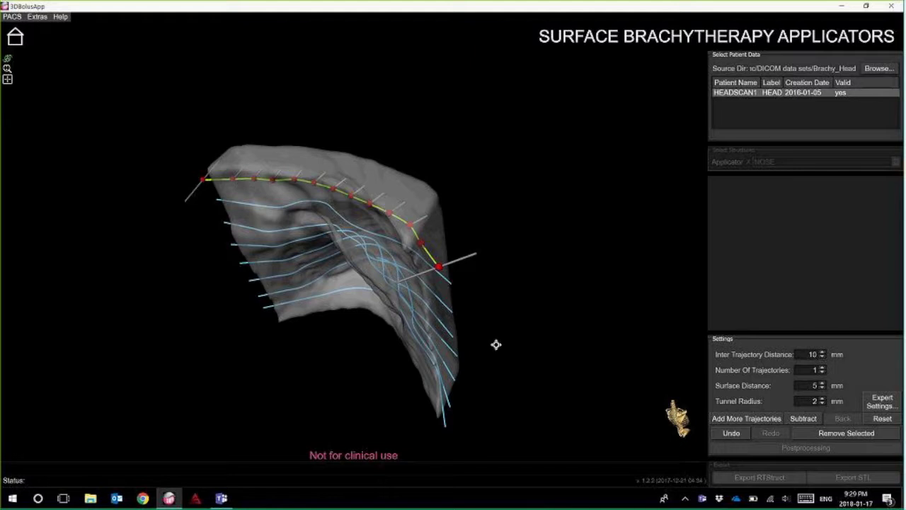
- Move the end point of the second-lowest trajectory slightly outward from the applicator's side and check its path
{"action": "left_click_drag", "start_coordinate": [266, 384], "coordinate": [399, 343]}
{"action": "left_click", "coordinate": [398, 325]}
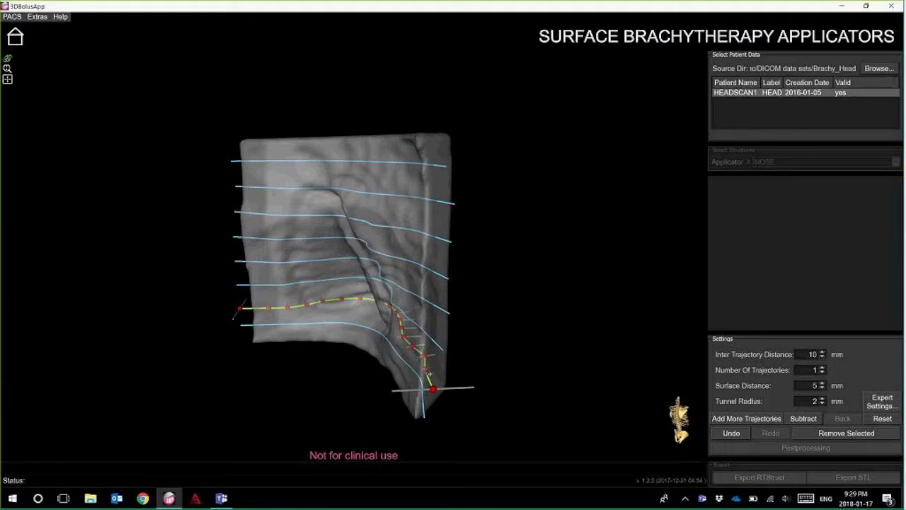
{"action": "left_click_drag", "start_coordinate": [433, 390], "coordinate": [439, 389]}
{"action": "left_click_drag", "start_coordinate": [295, 397], "coordinate": [361, 297]}
{"action": "left_click_drag", "start_coordinate": [404, 390], "coordinate": [471, 244]}
{"action": "left_click_drag", "start_coordinate": [341, 102], "coordinate": [408, 252]}
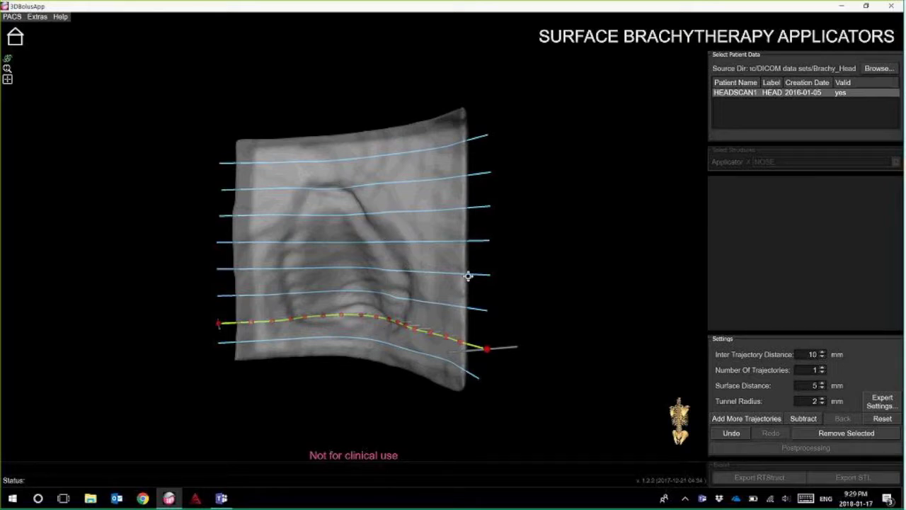
- Adjust the end point of the third-lowest trajectory outward and back in, leaving it near the applicator's side edge
{"action": "left_click_drag", "start_coordinate": [559, 281], "coordinate": [484, 366]}
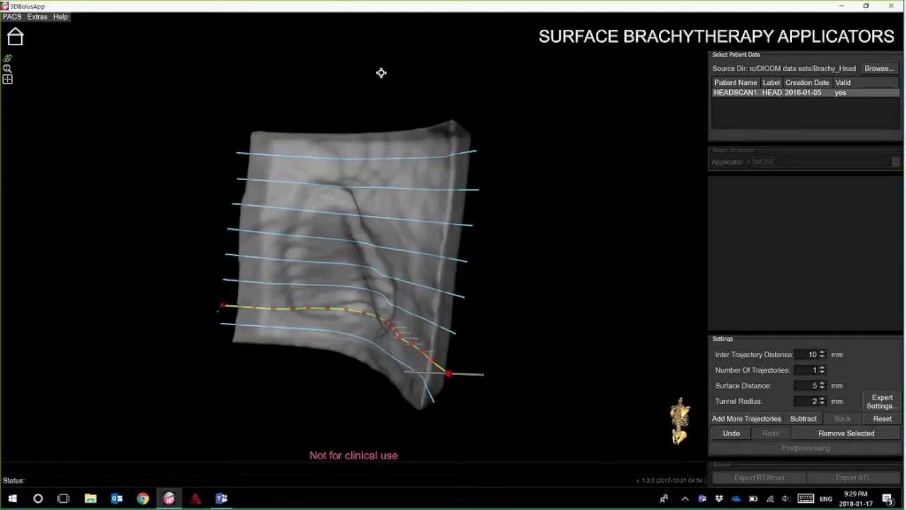
{"action": "left_click_drag", "start_coordinate": [380, 73], "coordinate": [506, 188]}
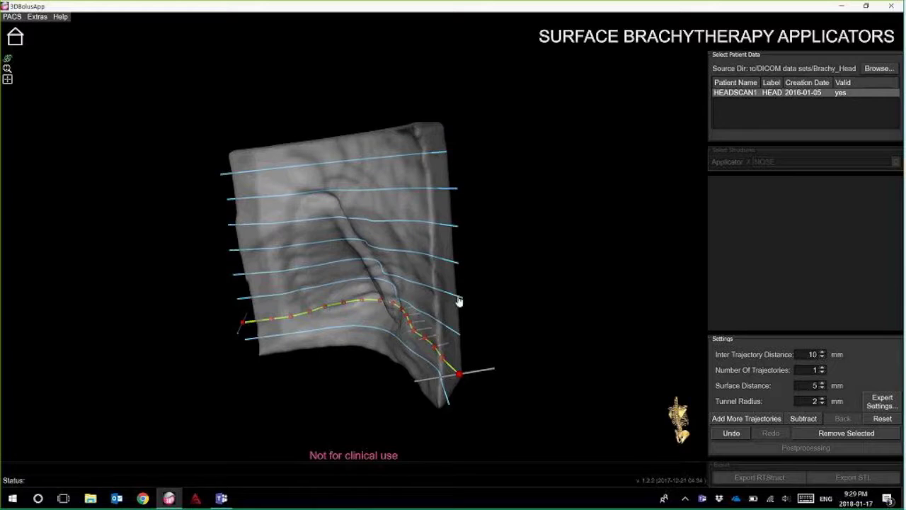
{"action": "left_click", "coordinate": [459, 338]}
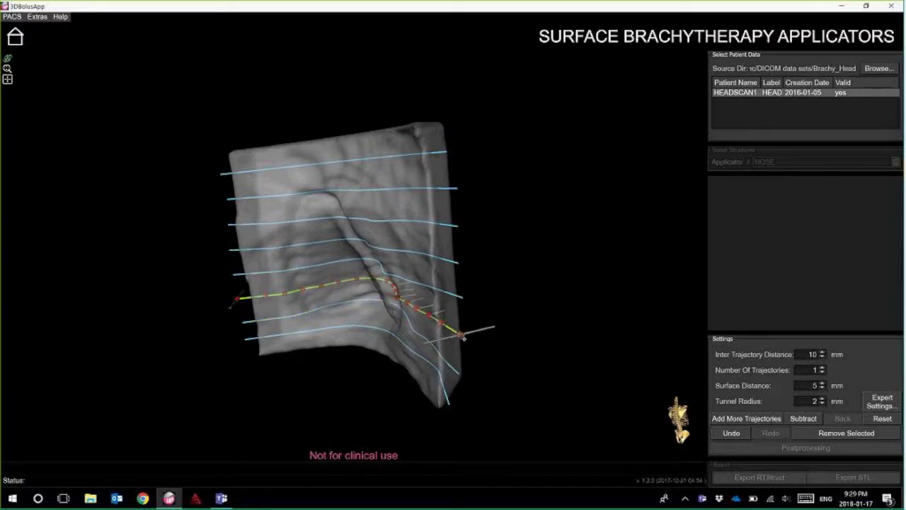
{"action": "left_click_drag", "start_coordinate": [464, 338], "coordinate": [469, 331]}
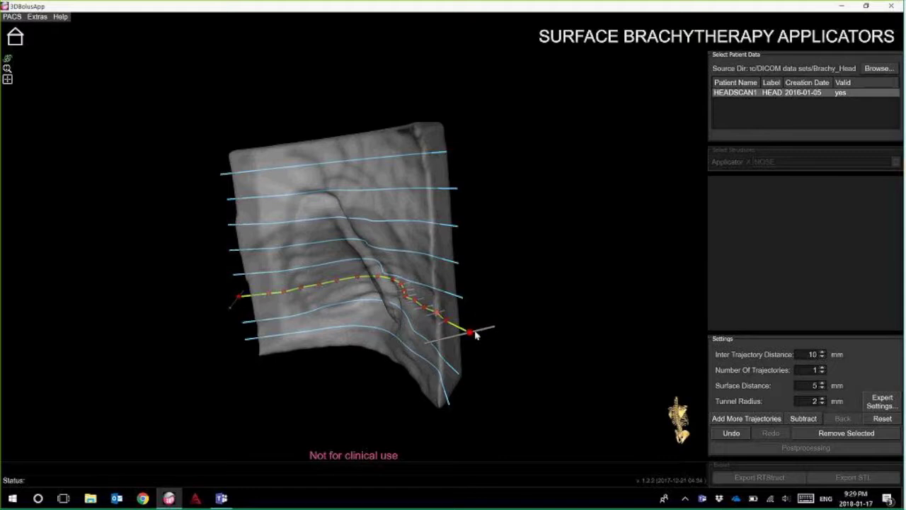
{"action": "left_click_drag", "start_coordinate": [471, 332], "coordinate": [448, 336]}
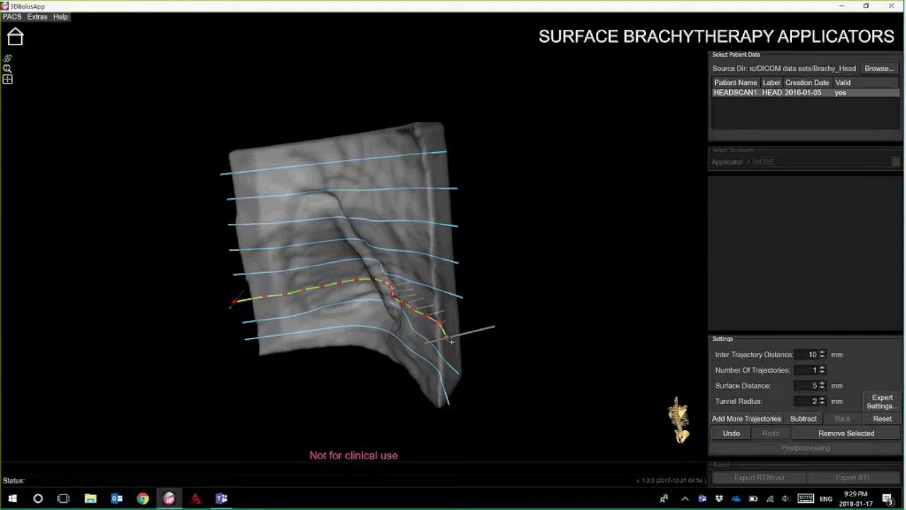
{"action": "left_click_drag", "start_coordinate": [448, 336], "coordinate": [457, 334]}
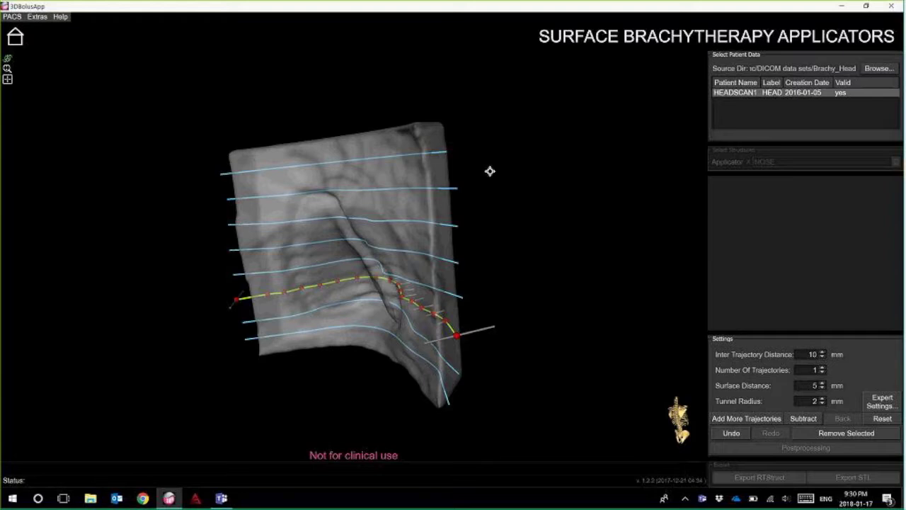
- Subtract the trajectory tunnels from the nose applicator, inspect the holes from all sides, and run the postprocessing
{"action": "left_click_drag", "start_coordinate": [404, 113], "coordinate": [453, 281]}
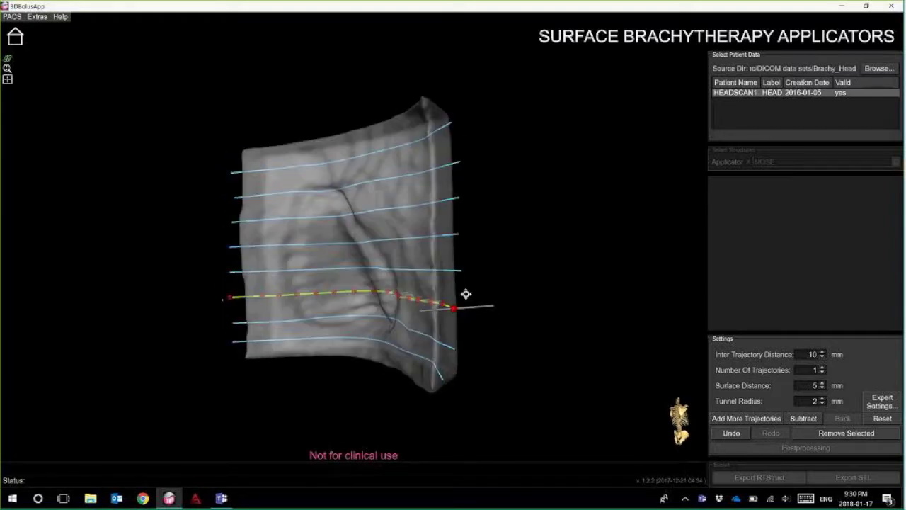
{"action": "left_click", "coordinate": [800, 420]}
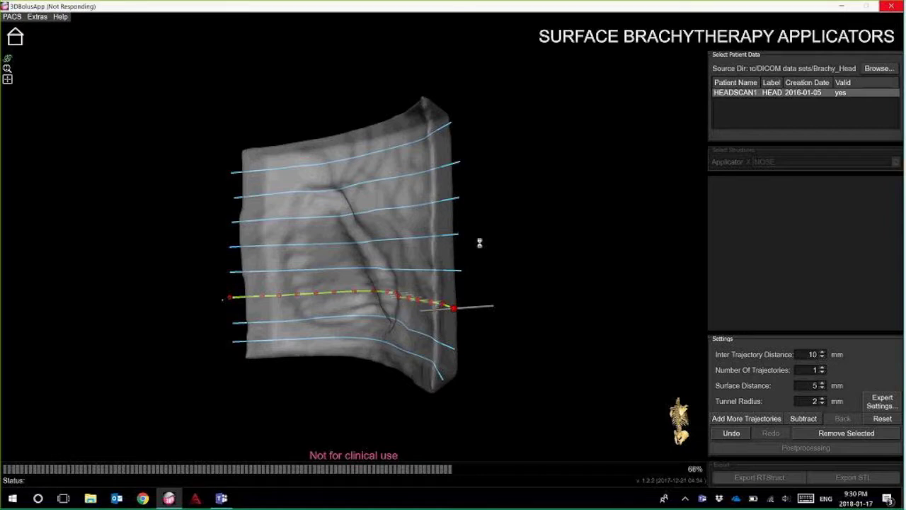
{"action": "left_click_drag", "start_coordinate": [474, 238], "coordinate": [403, 236]}
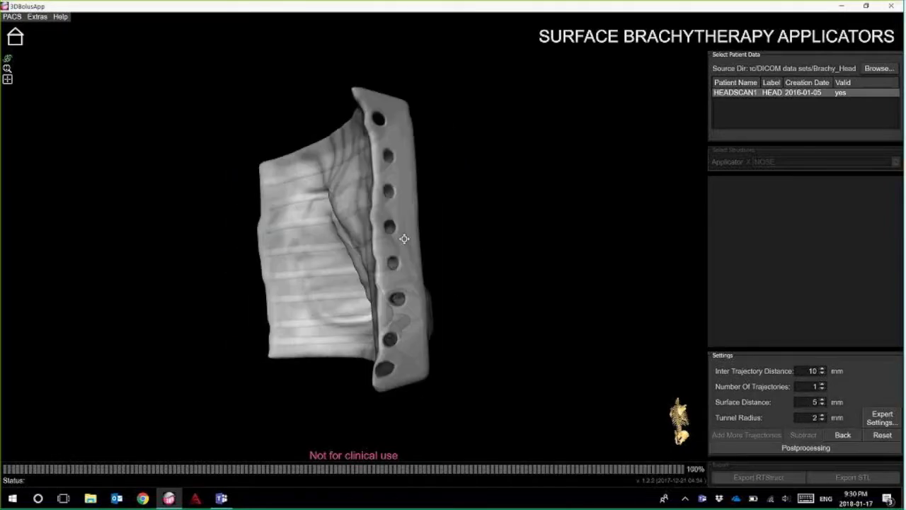
{"action": "left_click_drag", "start_coordinate": [460, 288], "coordinate": [387, 278]}
{"action": "left_click_drag", "start_coordinate": [513, 211], "coordinate": [247, 240]}
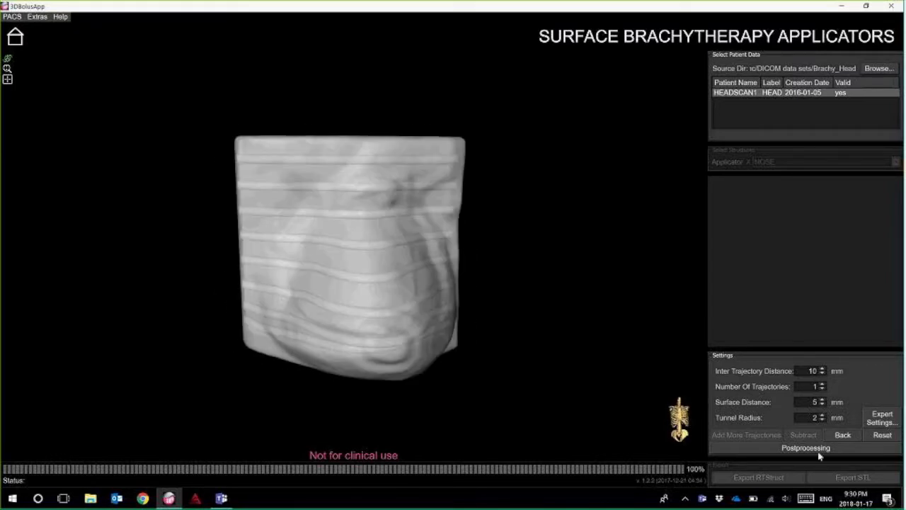
{"action": "left_click", "coordinate": [817, 451]}
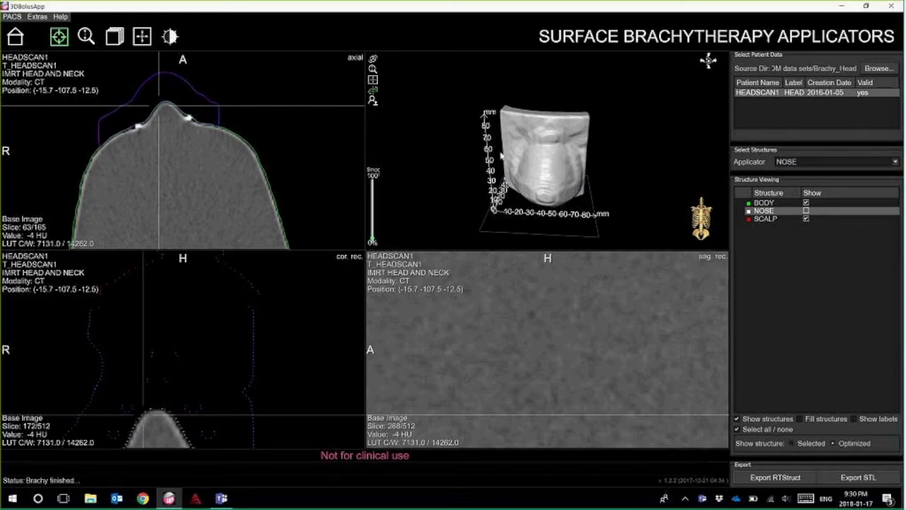
- Enlarge the 3D view and engrave the patient identification label at a slant across the applicator's upper front surface
{"action": "double_click", "coordinate": [577, 147]}
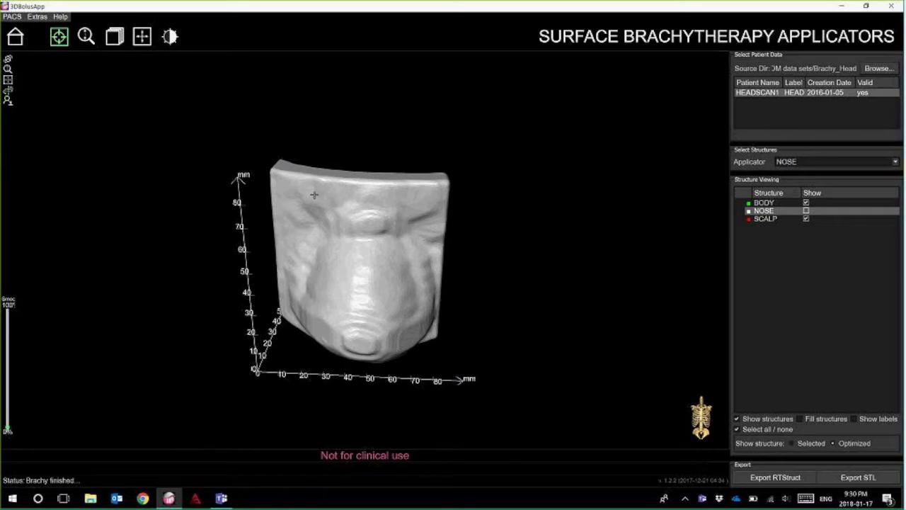
{"action": "left_click", "coordinate": [298, 187]}
{"action": "left_click_drag", "start_coordinate": [315, 192], "coordinate": [450, 222]}
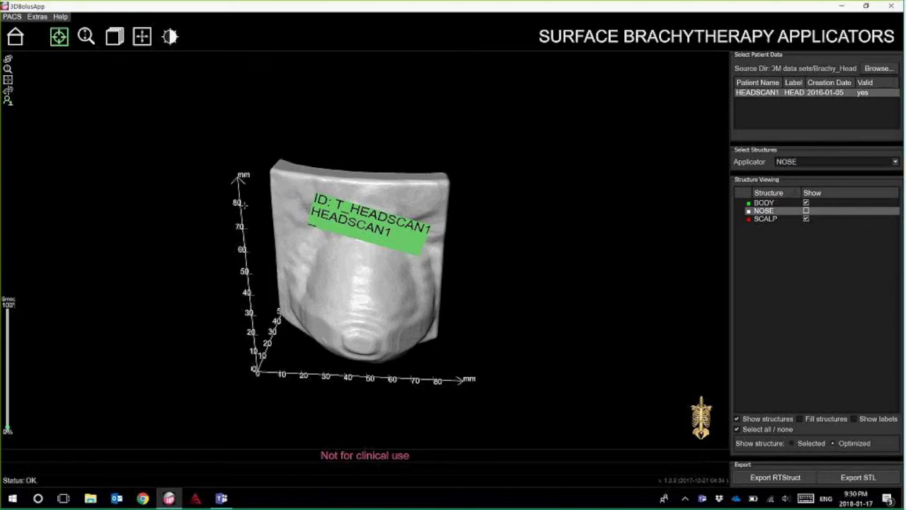
{"action": "left_click", "coordinate": [385, 271]}
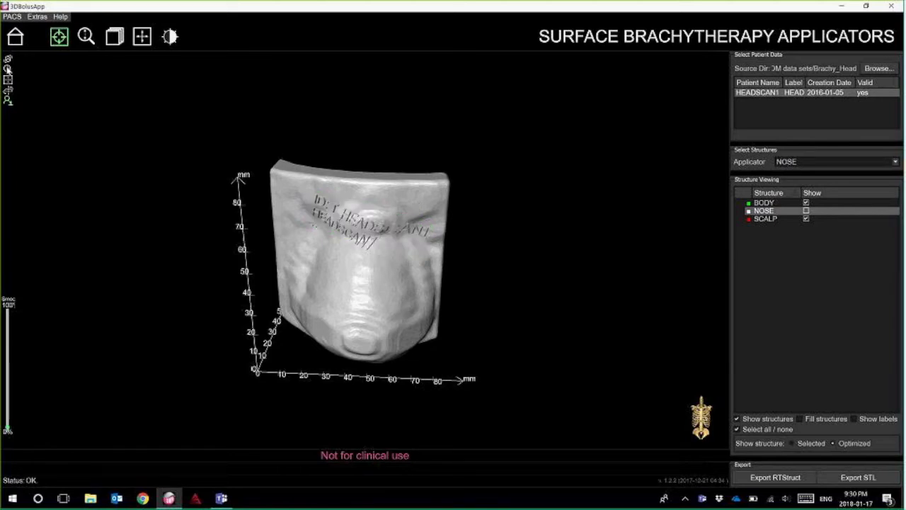
{"action": "scroll", "coordinate": [331, 216], "scroll_direction": "up", "scroll_amount": 2}
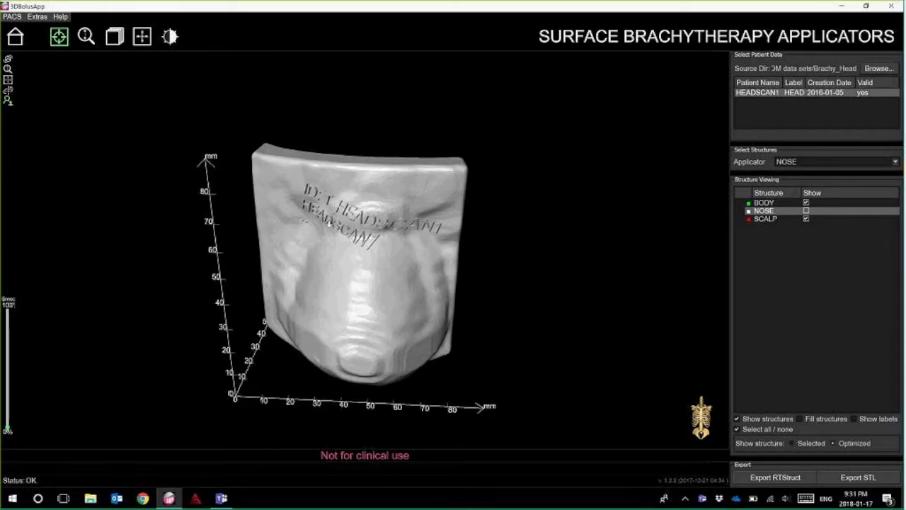
{"action": "scroll", "coordinate": [330, 217], "scroll_direction": "down", "scroll_amount": 3}
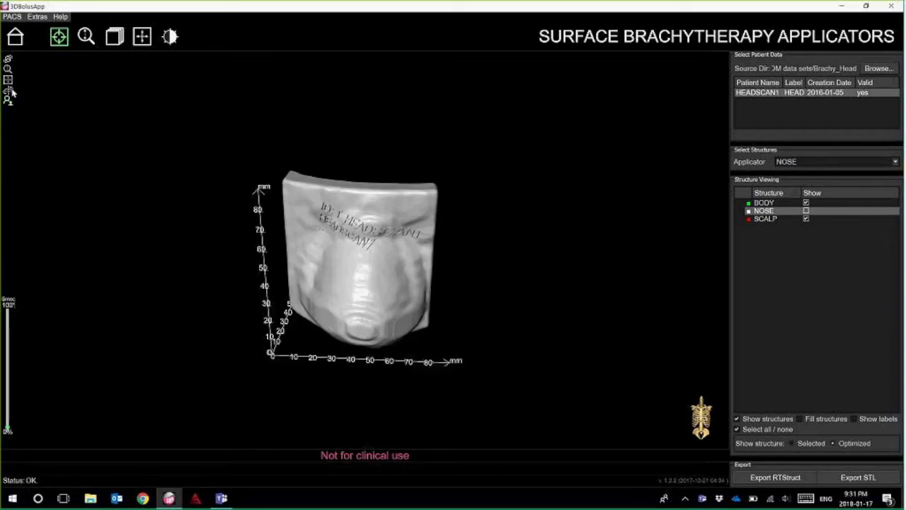
- Trim the lower end of the nose applicator flat with the cutting plane, and inspect the cut face
{"action": "left_click", "coordinate": [8, 92]}
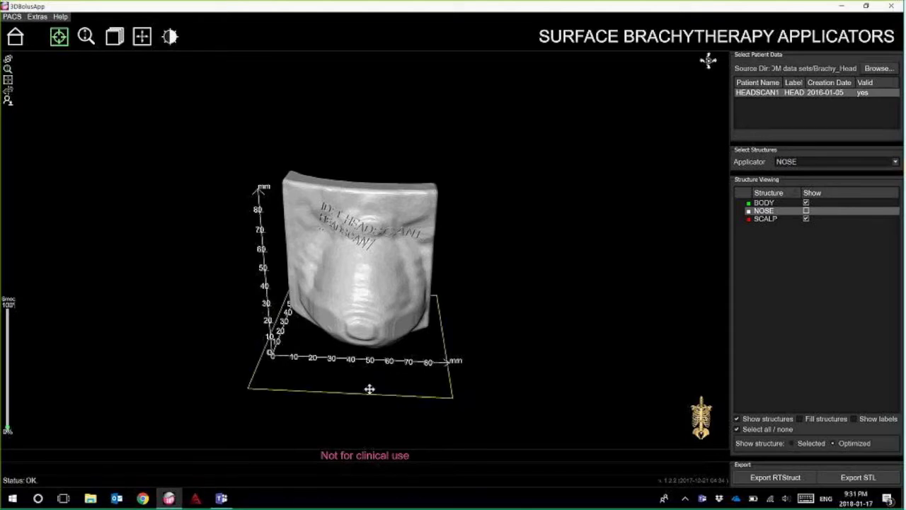
{"action": "left_click_drag", "start_coordinate": [368, 373], "coordinate": [369, 353]}
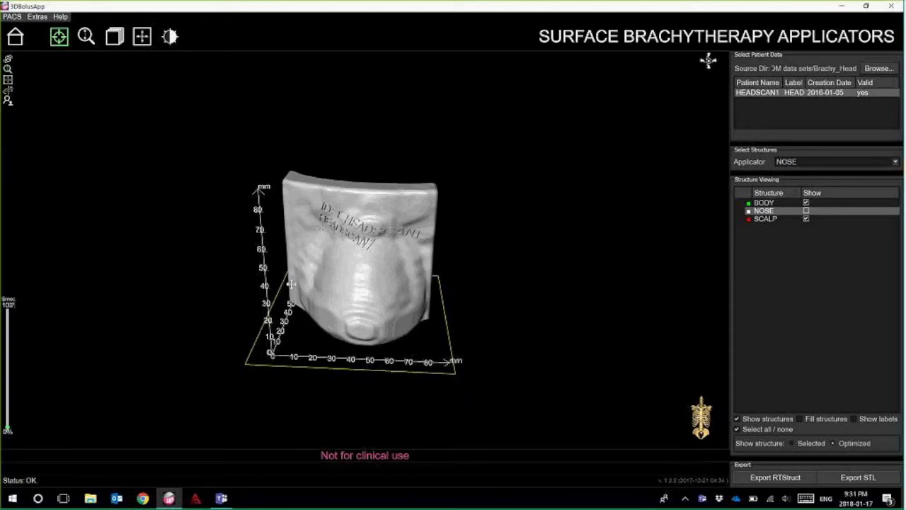
{"action": "left_click", "coordinate": [9, 60]}
{"action": "left_click_drag", "start_coordinate": [365, 376], "coordinate": [358, 199]}
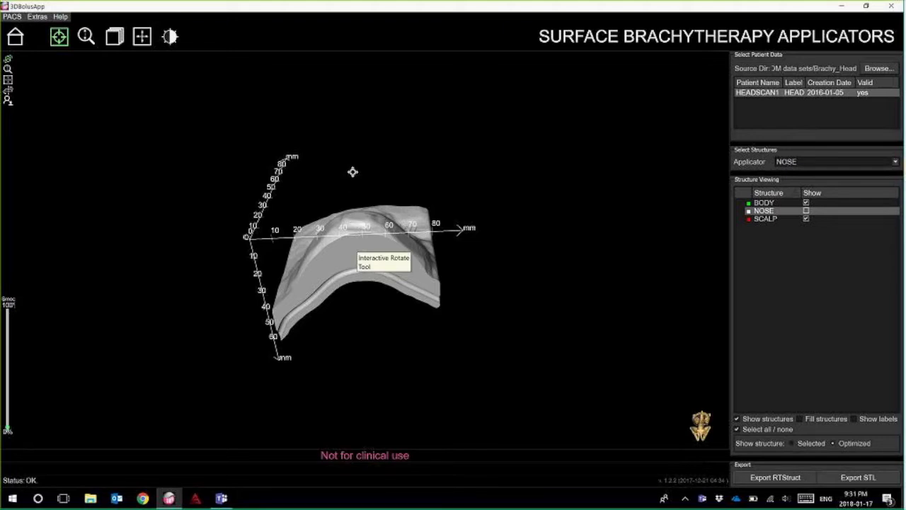
{"action": "mouse_move", "coordinate": [354, 180]}
{"action": "left_mouse_down"}
{"action": "mouse_move", "coordinate": [349, 267]}
{"action": "mouse_move", "coordinate": [354, 191]}
{"action": "left_mouse_up"}
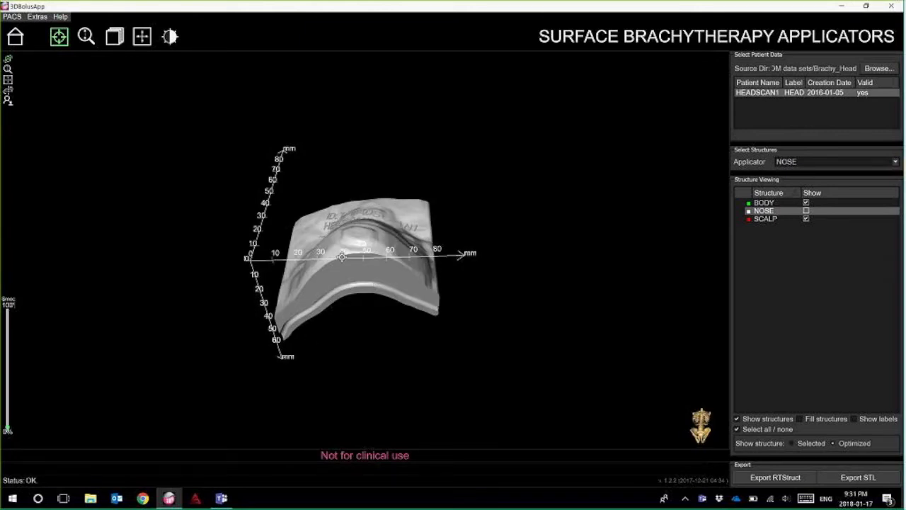
{"action": "left_click_drag", "start_coordinate": [373, 190], "coordinate": [445, 280]}
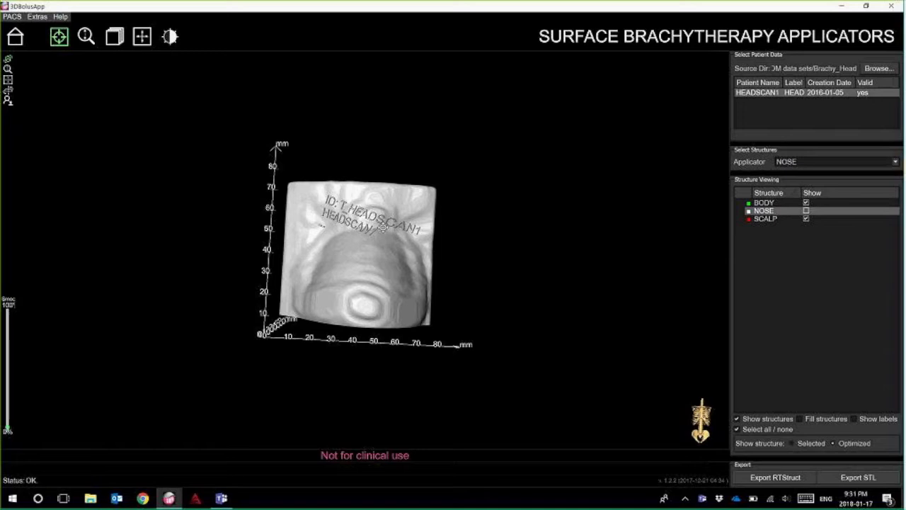
- Restore the four-view layout and choose SCALP as the applicator structure
{"action": "double_click", "coordinate": [376, 224]}
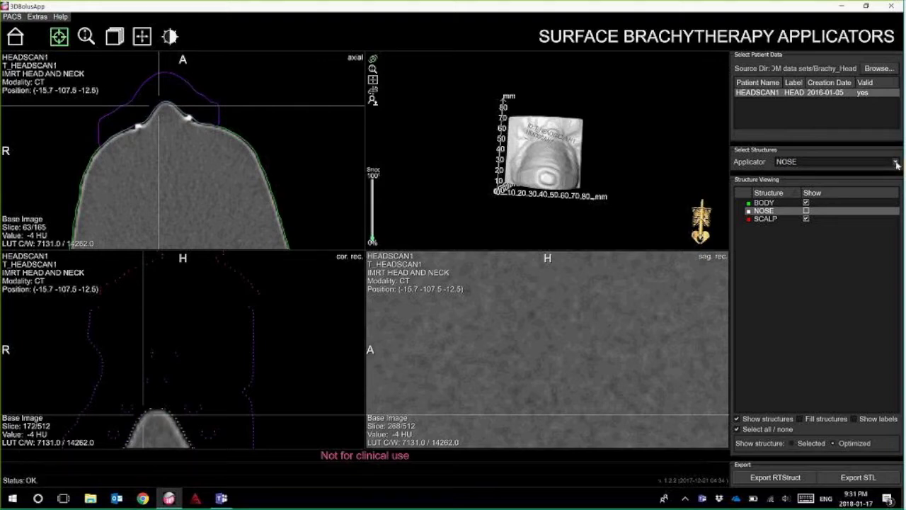
{"action": "left_click", "coordinate": [896, 163]}
{"action": "left_click", "coordinate": [825, 192]}
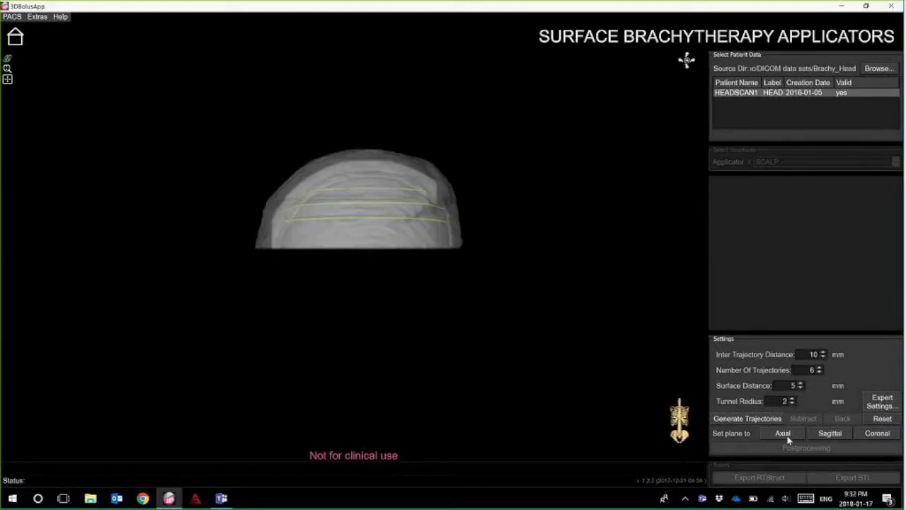
- Try the sagittal and coronal trajectory planes while viewing the inside of the scalp applicator, and return to the axial plane
{"action": "left_click_drag", "start_coordinate": [535, 177], "coordinate": [222, 128]}
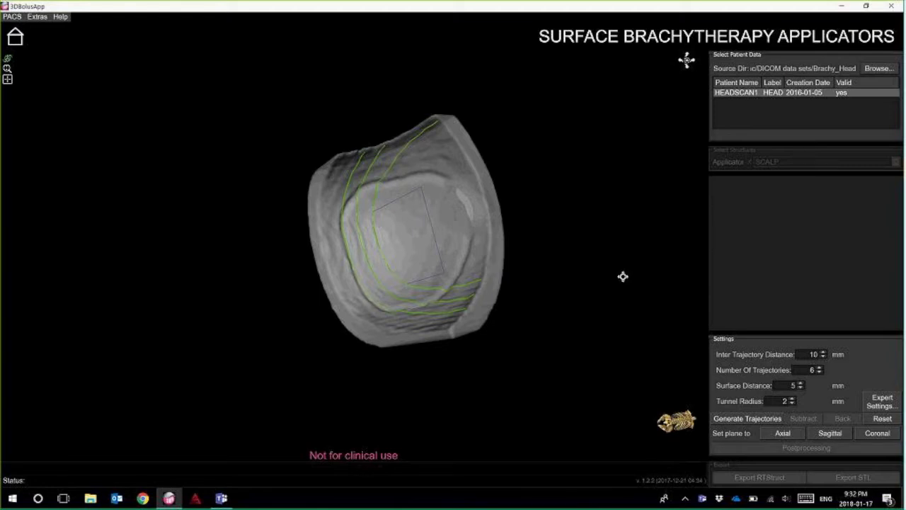
{"action": "left_click_drag", "start_coordinate": [594, 236], "coordinate": [589, 286]}
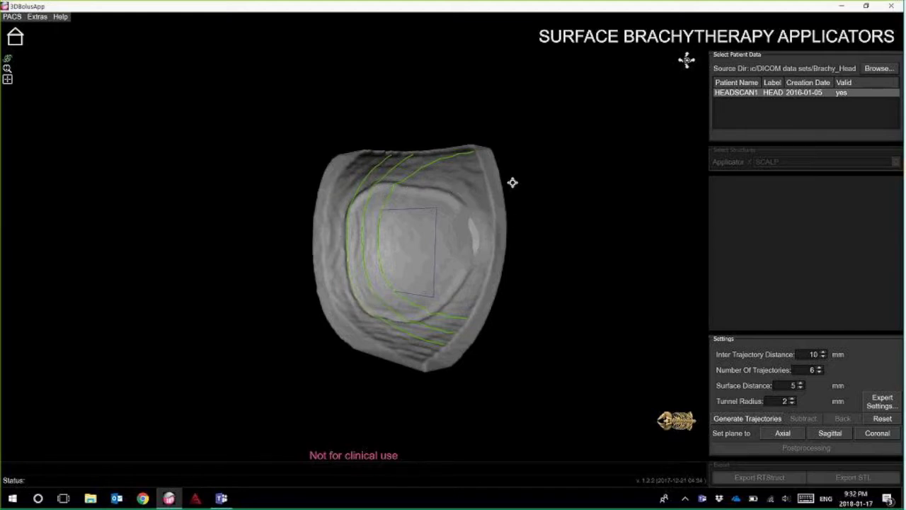
{"action": "left_click_drag", "start_coordinate": [508, 170], "coordinate": [459, 216]}
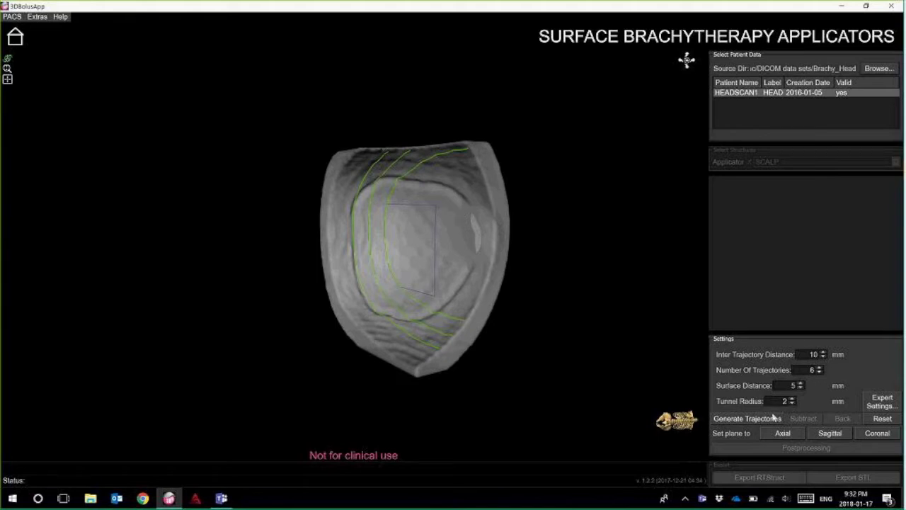
{"action": "left_click", "coordinate": [821, 434]}
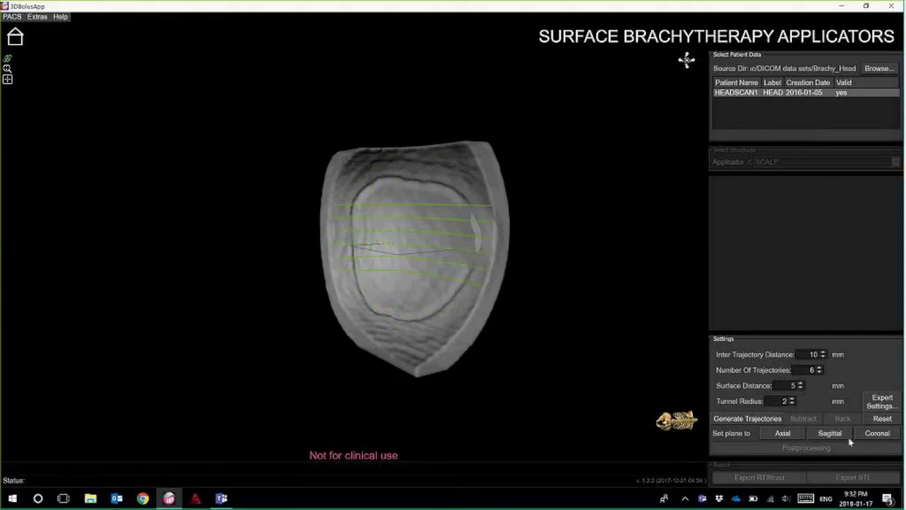
{"action": "left_click", "coordinate": [876, 432]}
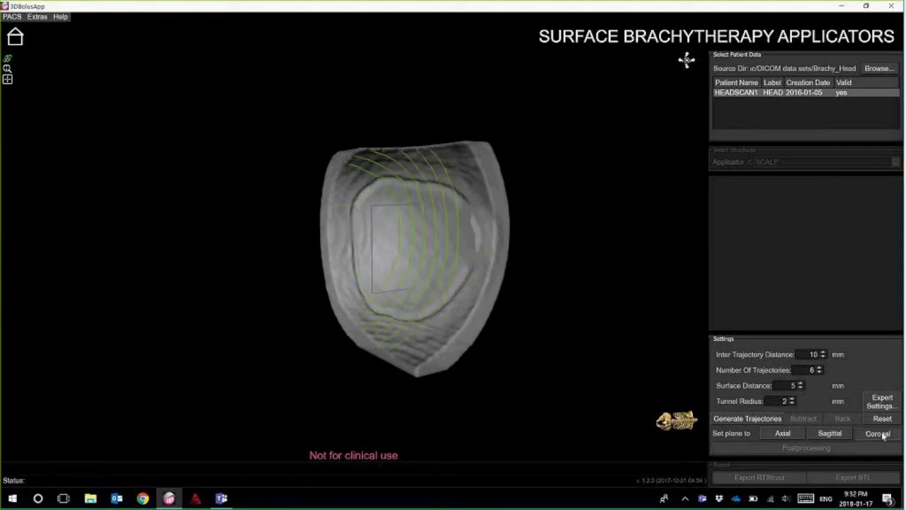
{"action": "left_click", "coordinate": [782, 432]}
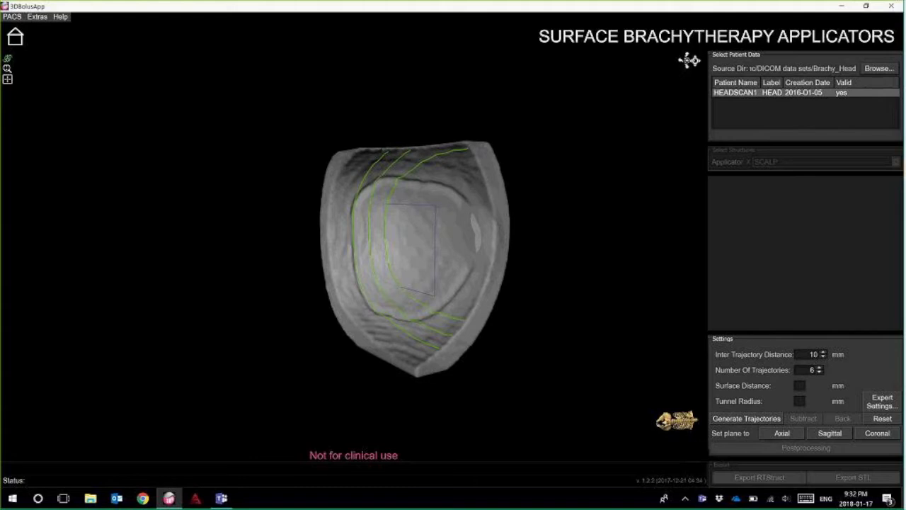
- Rotate the trajectory plane until the preview lines run straight and parallel across the inside of the scalp applicator
{"action": "scroll", "coordinate": [686, 59], "scroll_direction": "down", "scroll_amount": 6}
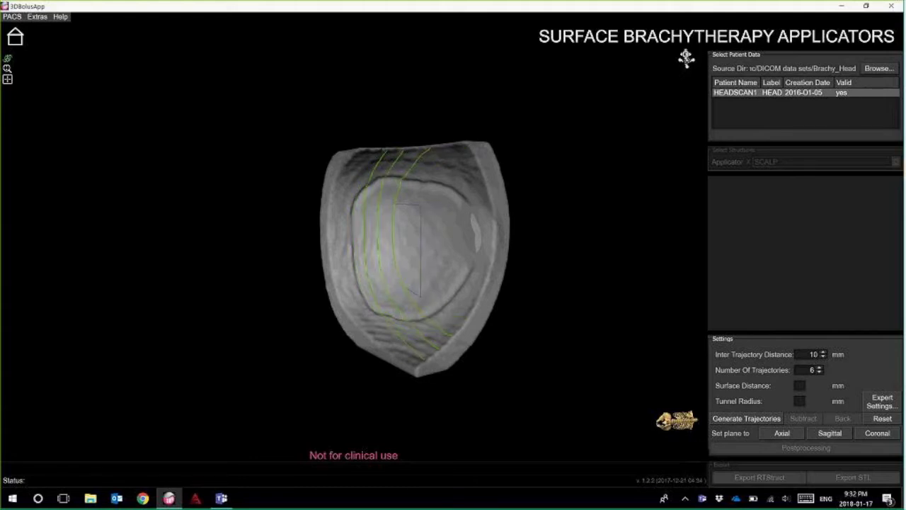
{"action": "scroll", "coordinate": [686, 59], "scroll_direction": "down", "scroll_amount": 2}
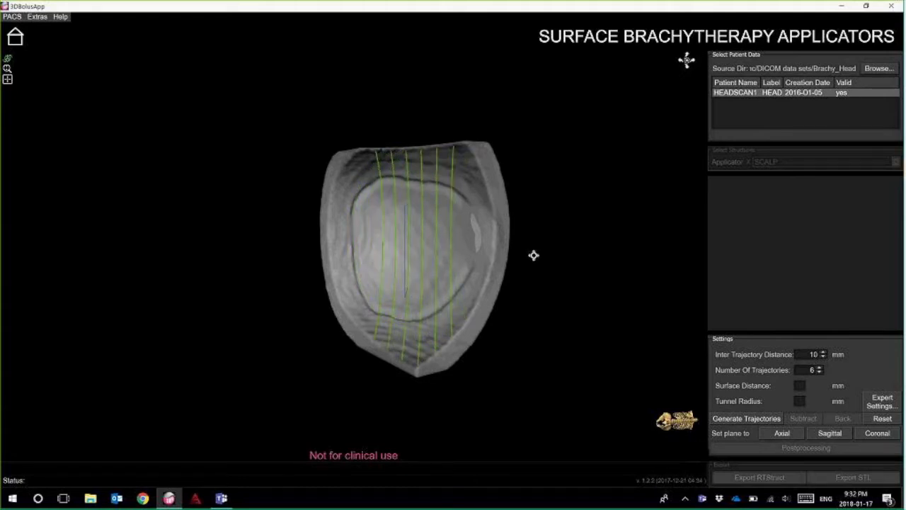
{"action": "mouse_move", "coordinate": [587, 247]}
{"action": "left_mouse_down"}
{"action": "mouse_move", "coordinate": [535, 263]}
{"action": "mouse_move", "coordinate": [523, 217]}
{"action": "left_mouse_up"}
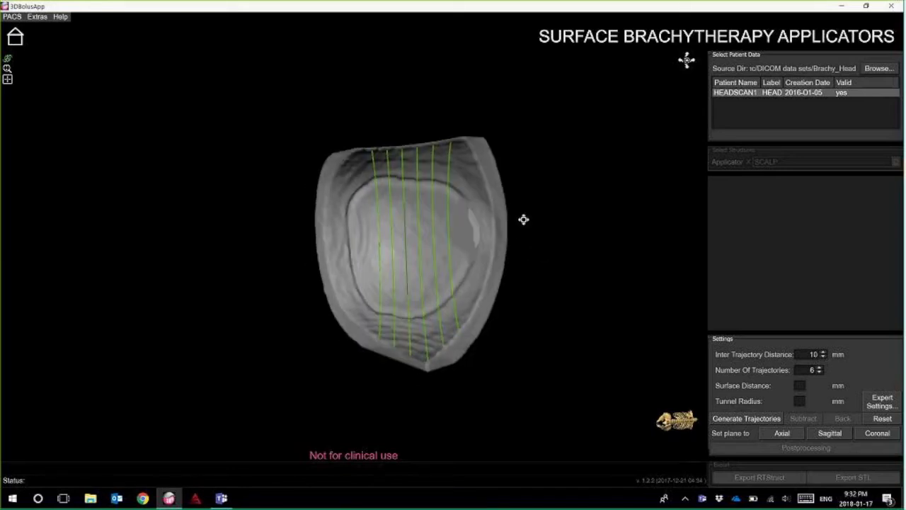
- Set the number of trajectories to 11 and generate them across the scalp applicator
{"action": "left_click", "coordinate": [819, 367]}
{"action": "left_click", "coordinate": [820, 367]}
{"action": "left_click", "coordinate": [819, 368]}
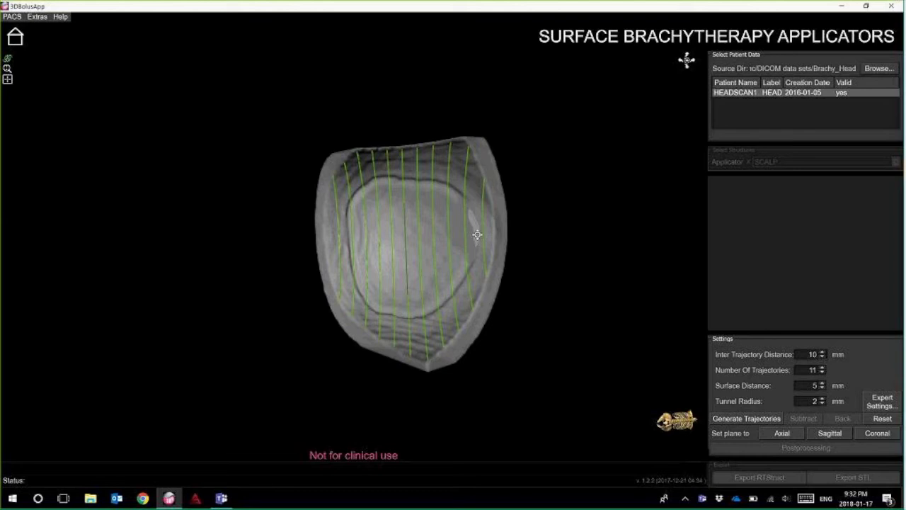
{"action": "left_click", "coordinate": [768, 419]}
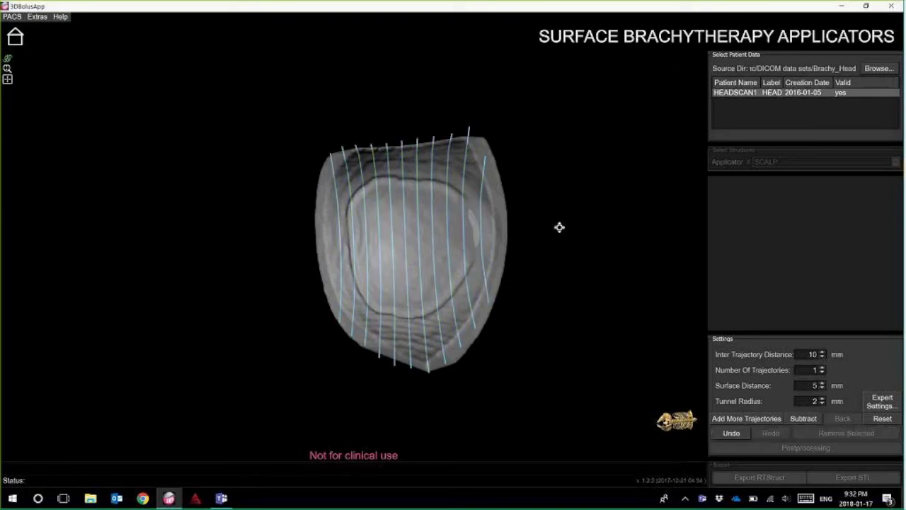
- Inspect the generated scalp trajectories at an angle and highlight one of the middle ones to check its path
{"action": "left_click_drag", "start_coordinate": [457, 87], "coordinate": [404, 169]}
{"action": "left_click", "coordinate": [395, 166]}
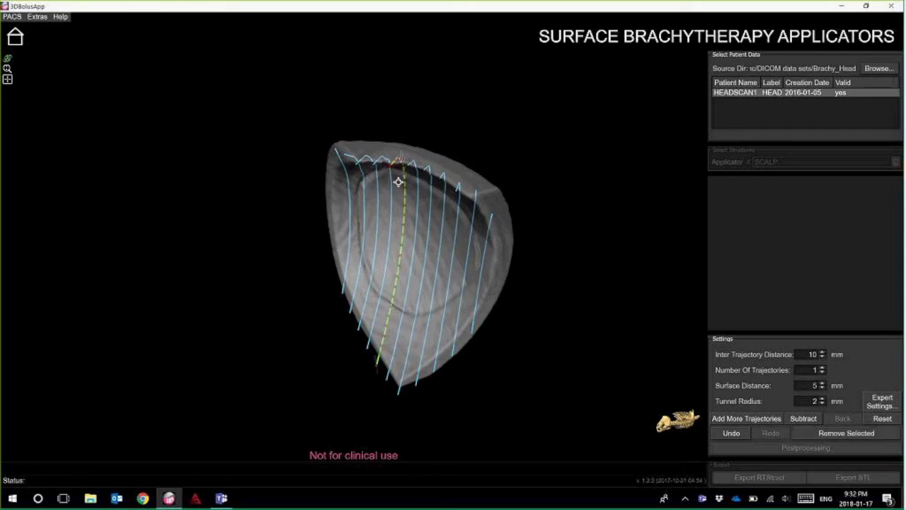
{"action": "left_click", "coordinate": [481, 275]}
- Subtract the trajectory tunnels from the scalp applicator and inspect the holes around its rim
{"action": "left_click", "coordinate": [802, 420]}
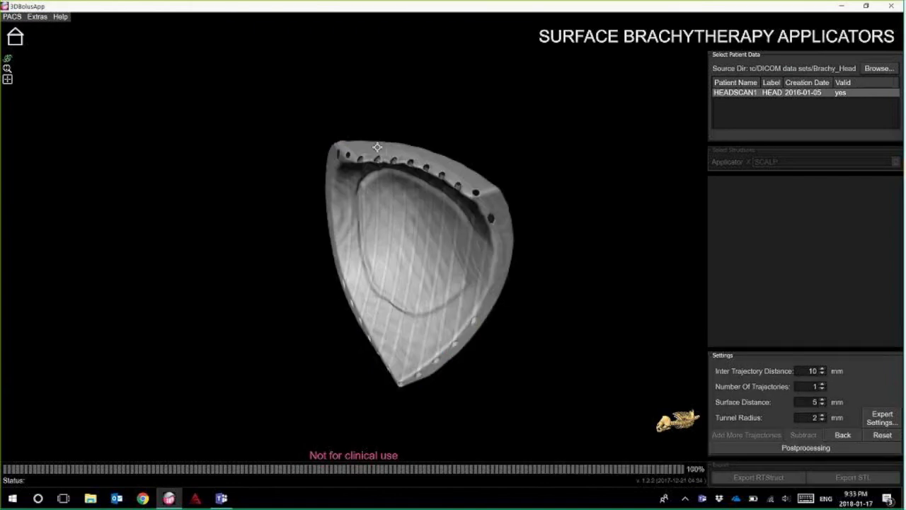
{"action": "left_click_drag", "start_coordinate": [403, 159], "coordinate": [415, 227]}
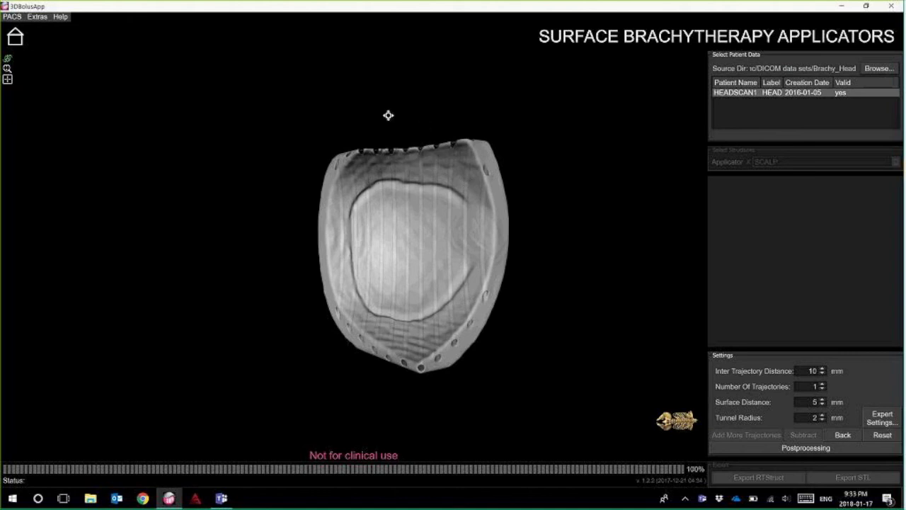
{"action": "left_click_drag", "start_coordinate": [384, 174], "coordinate": [470, 225]}
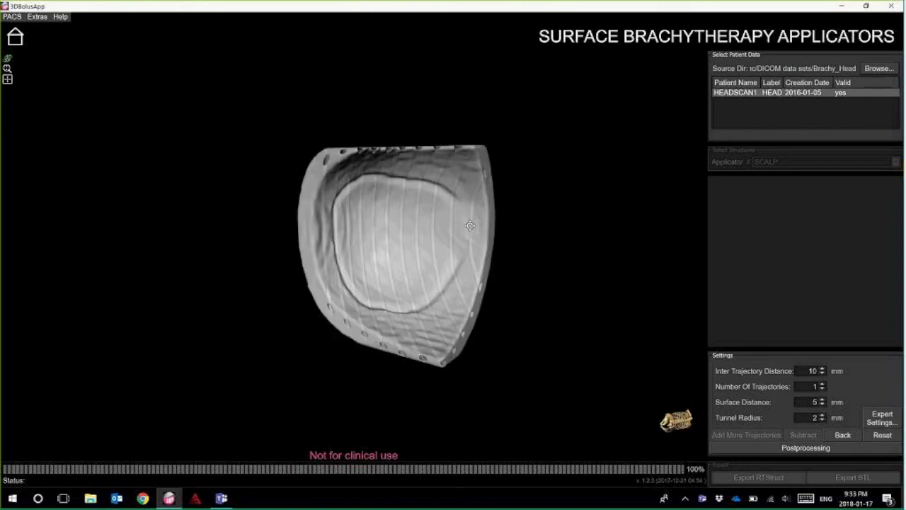